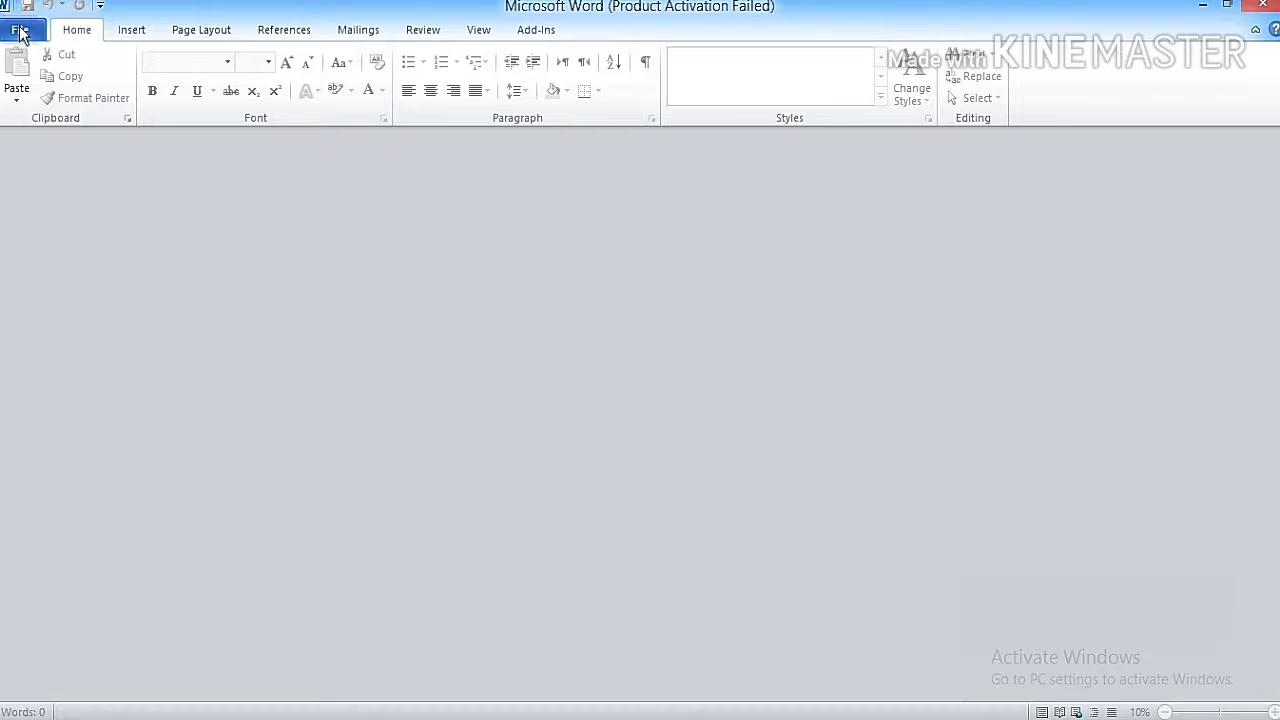
Step: Open the recent document Percobaan from the Makalah debleng folder
click(20, 29)
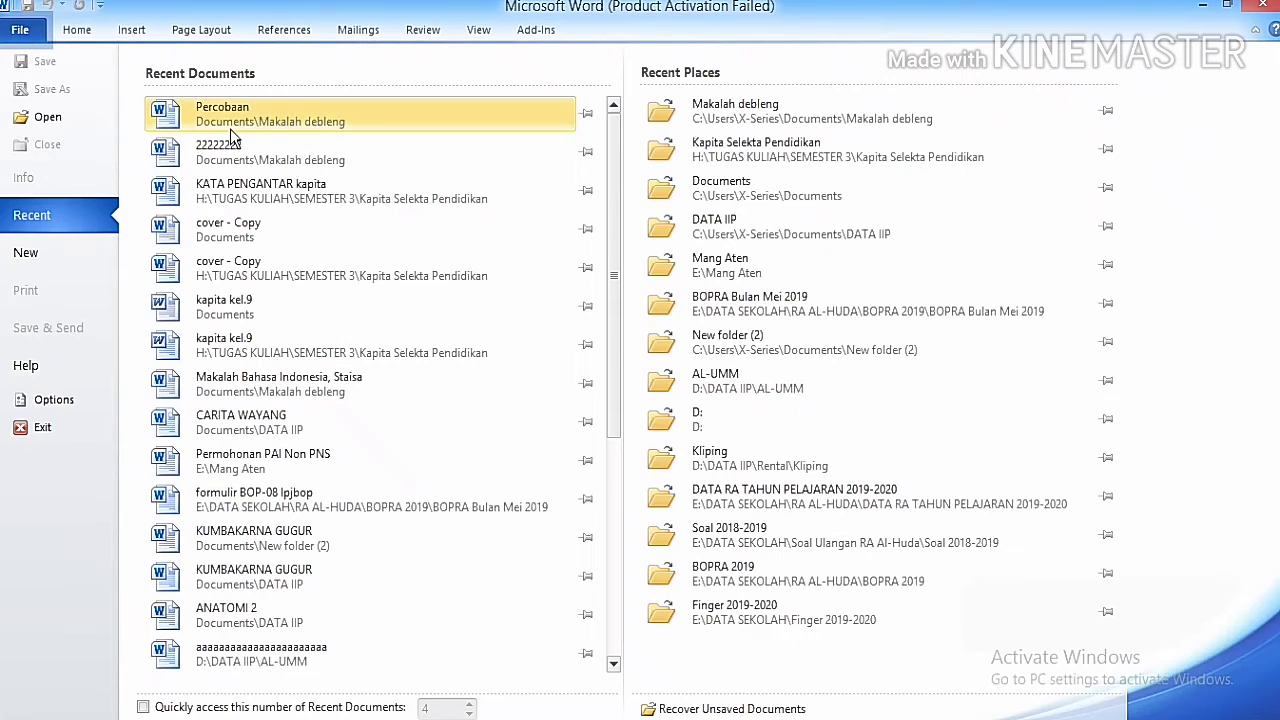
click(197, 128)
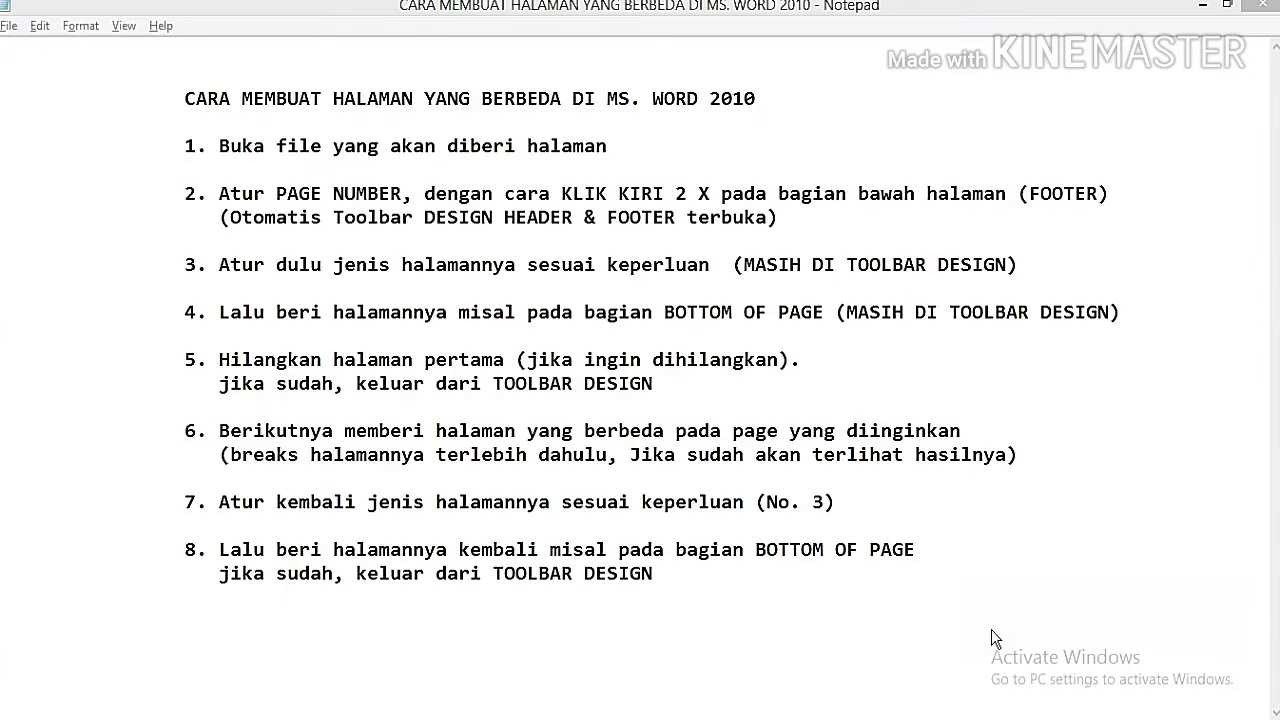
drag(222, 188, 1124, 242)
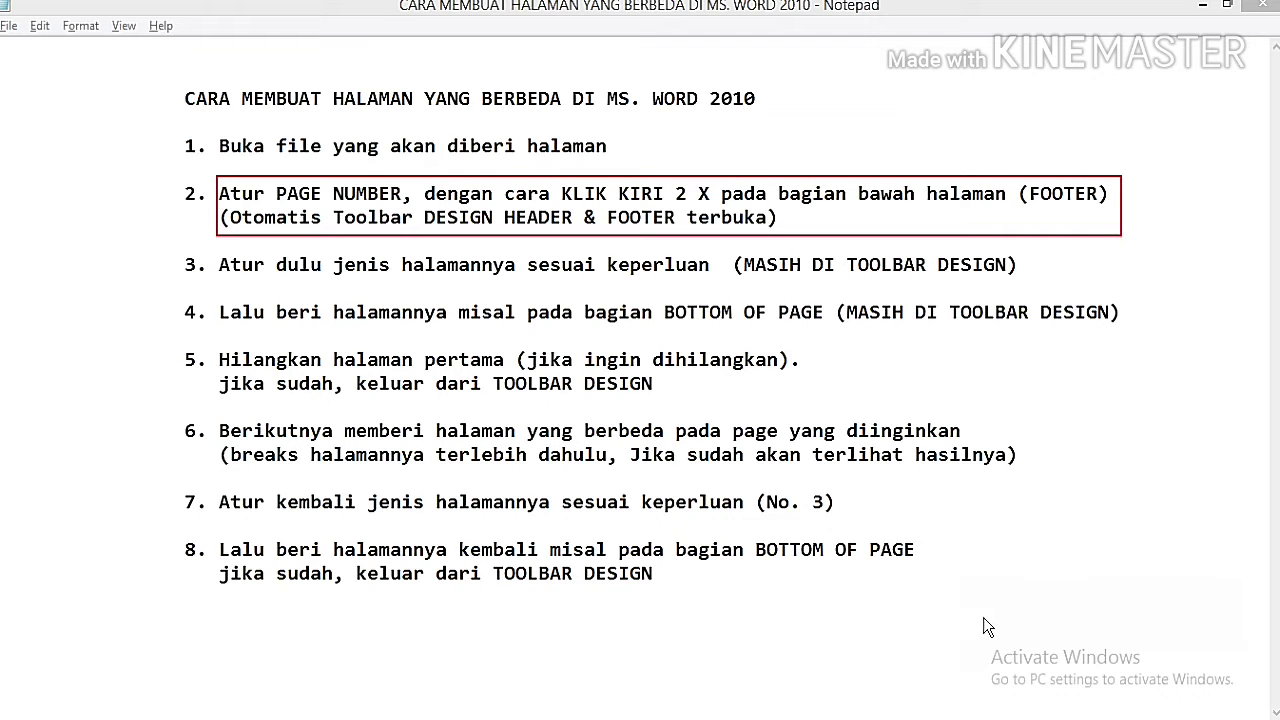
key(Escape)
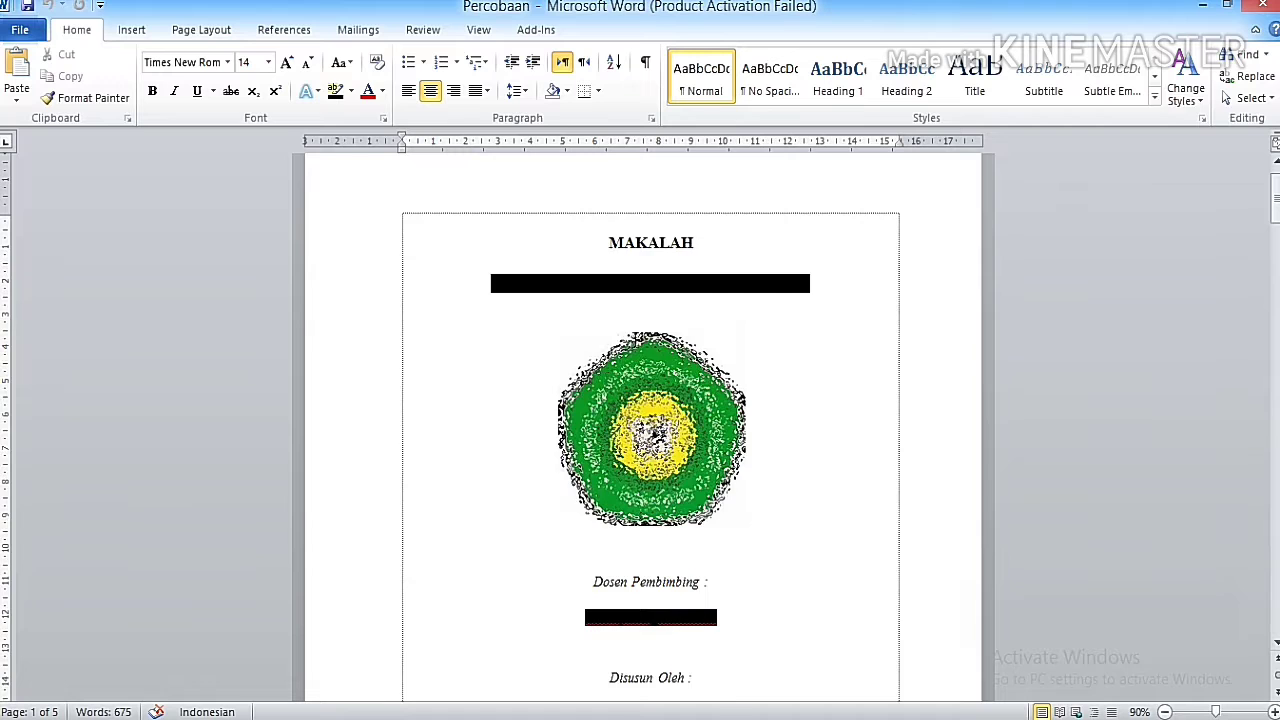
Step: Open the cover page's footer for editing and set the page number format to i, ii, iii
scroll(638, 338, down, 6)
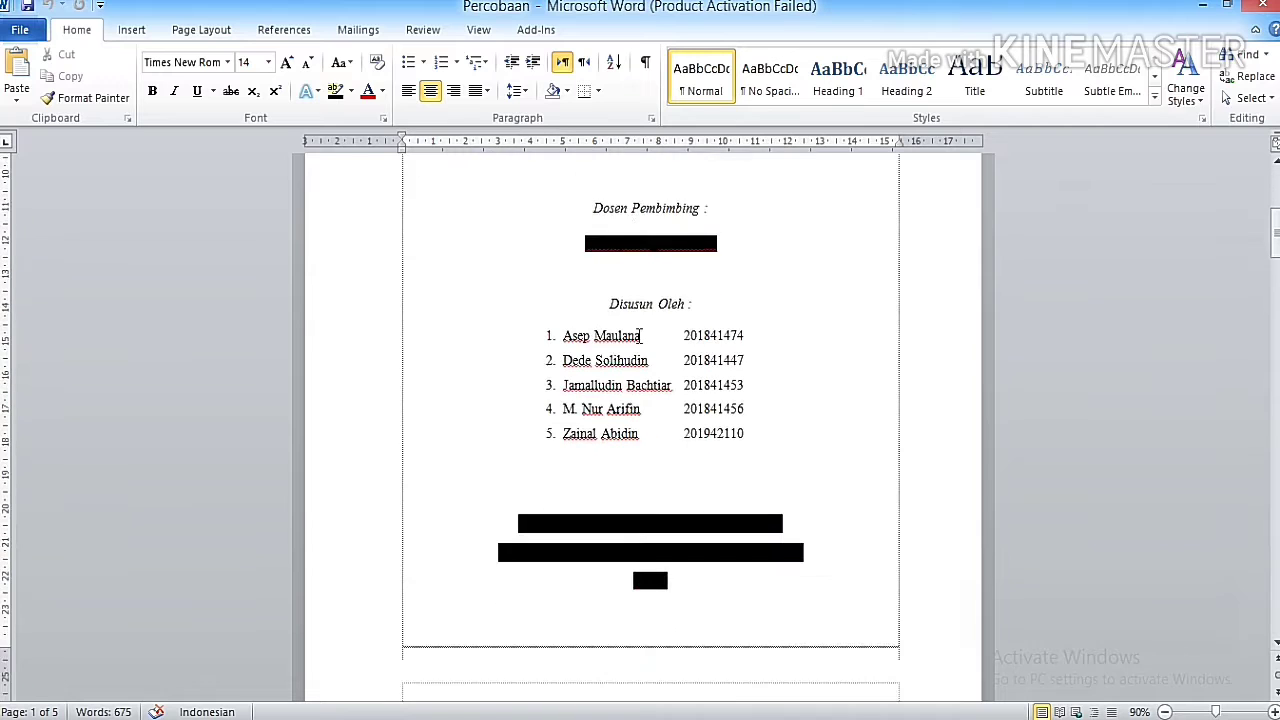
double_click(636, 620)
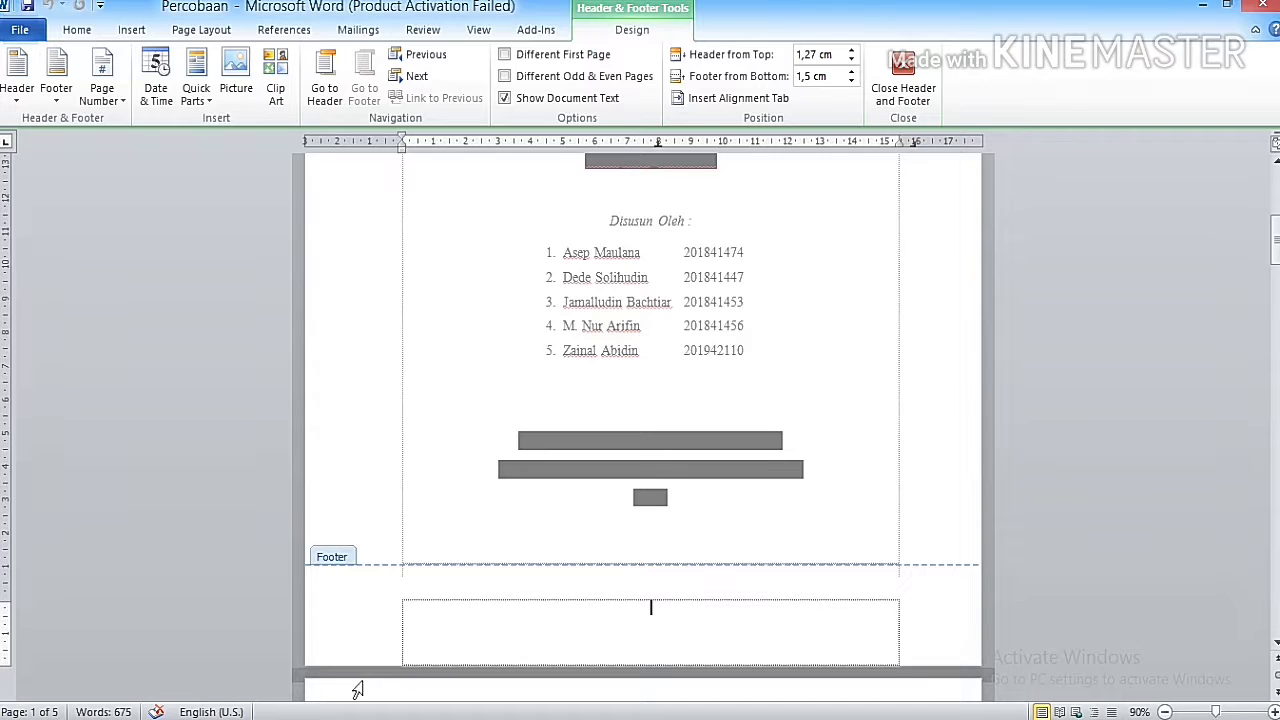
click(101, 98)
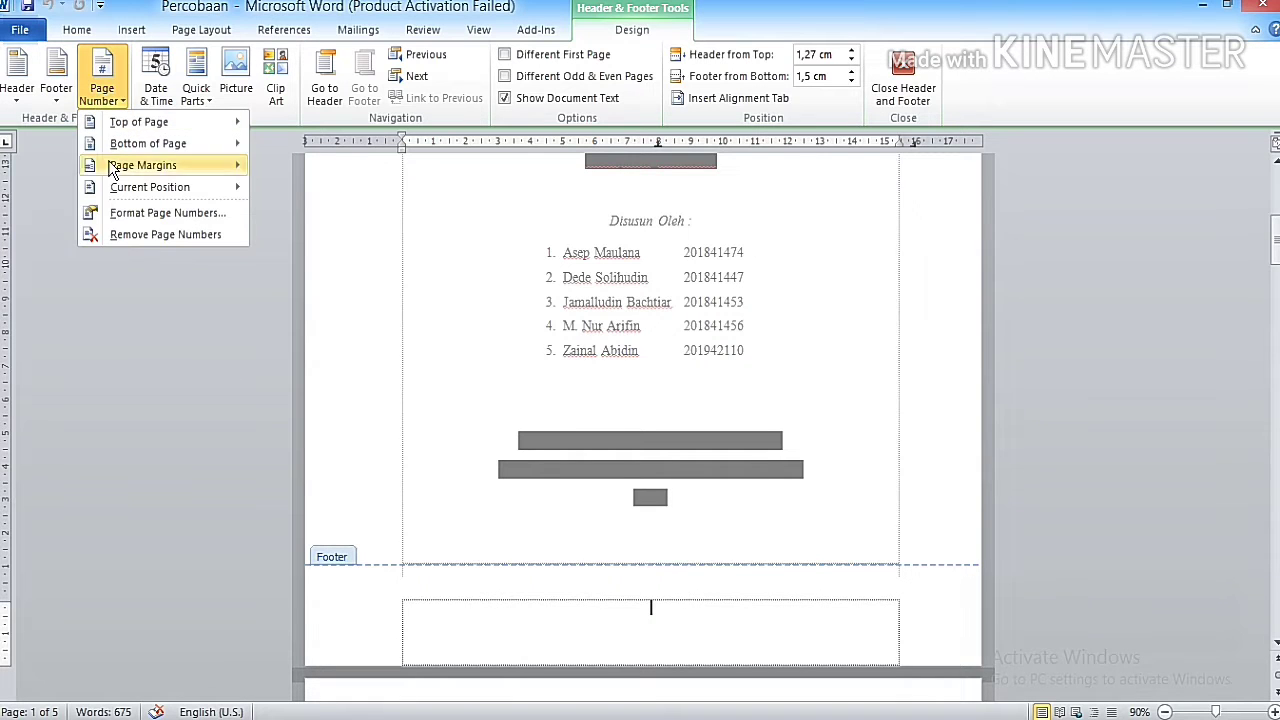
click(120, 213)
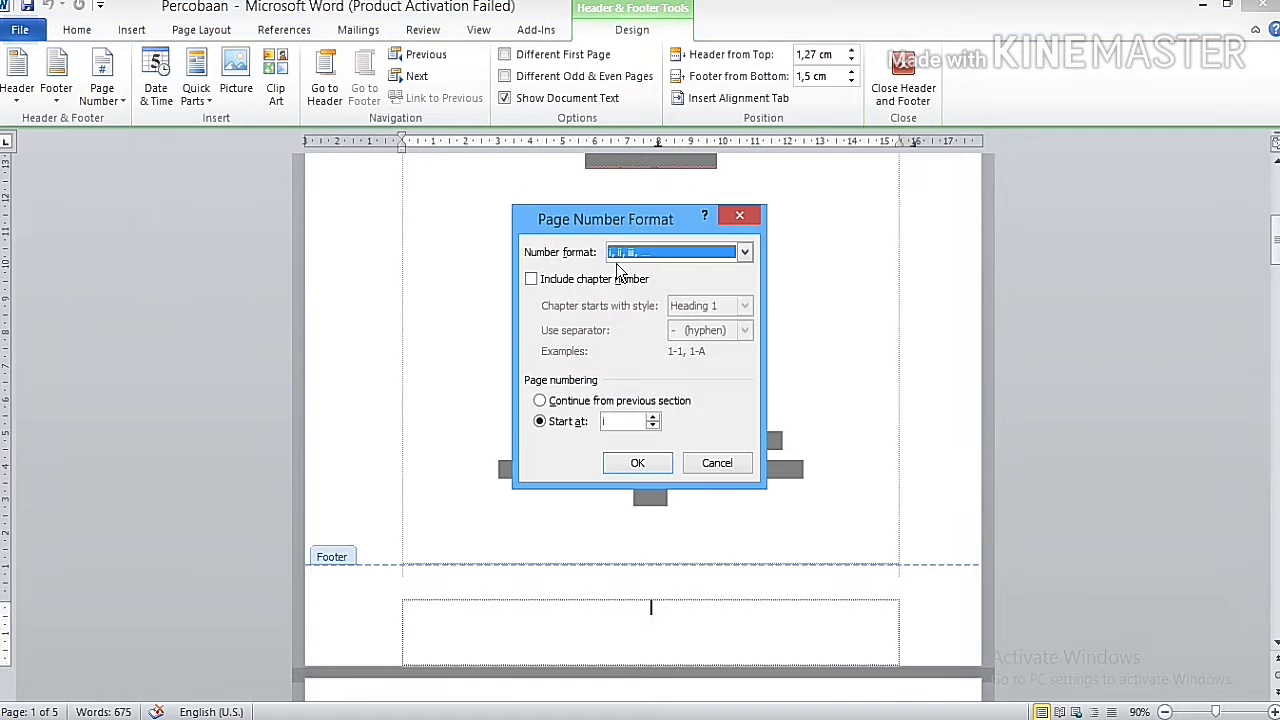
click(624, 253)
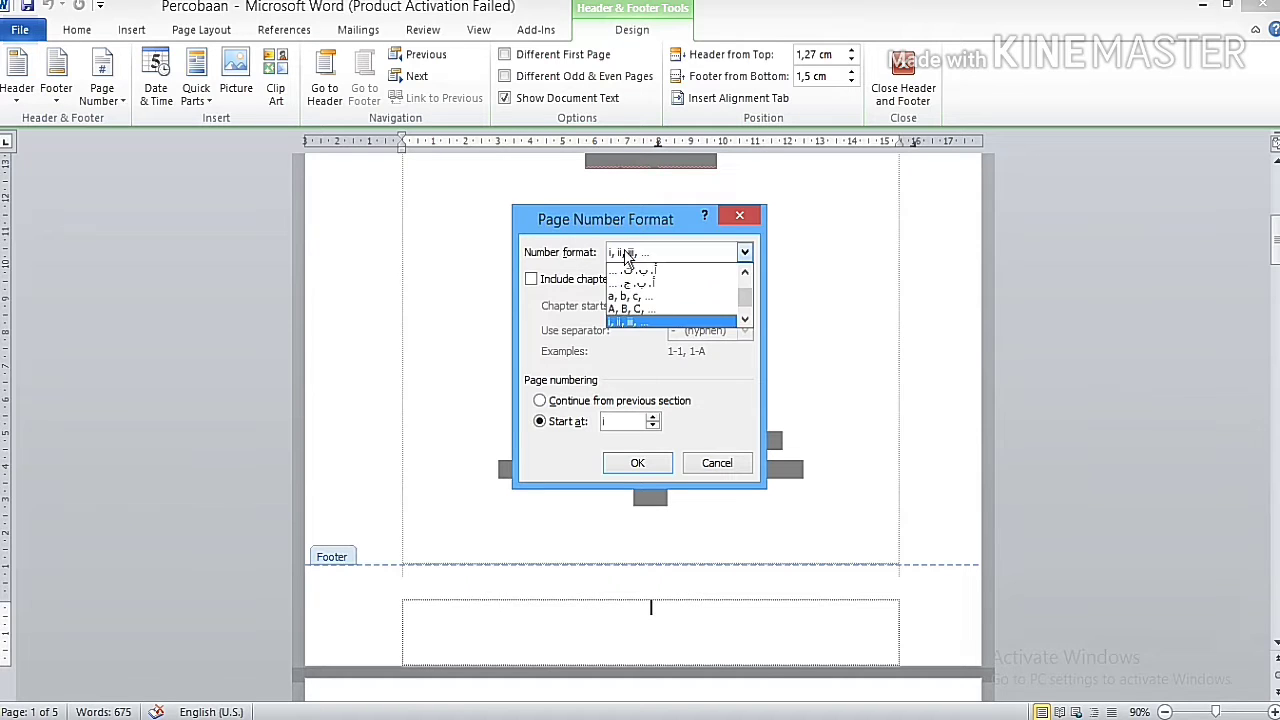
click(632, 322)
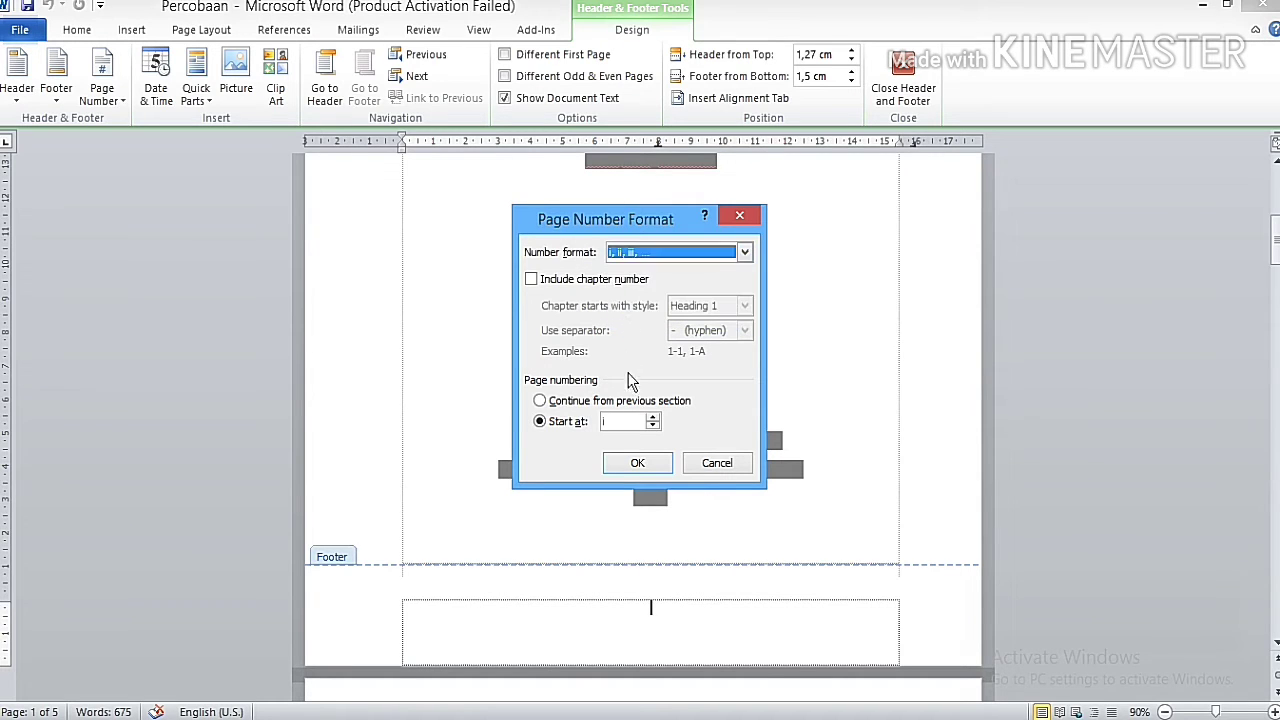
click(640, 462)
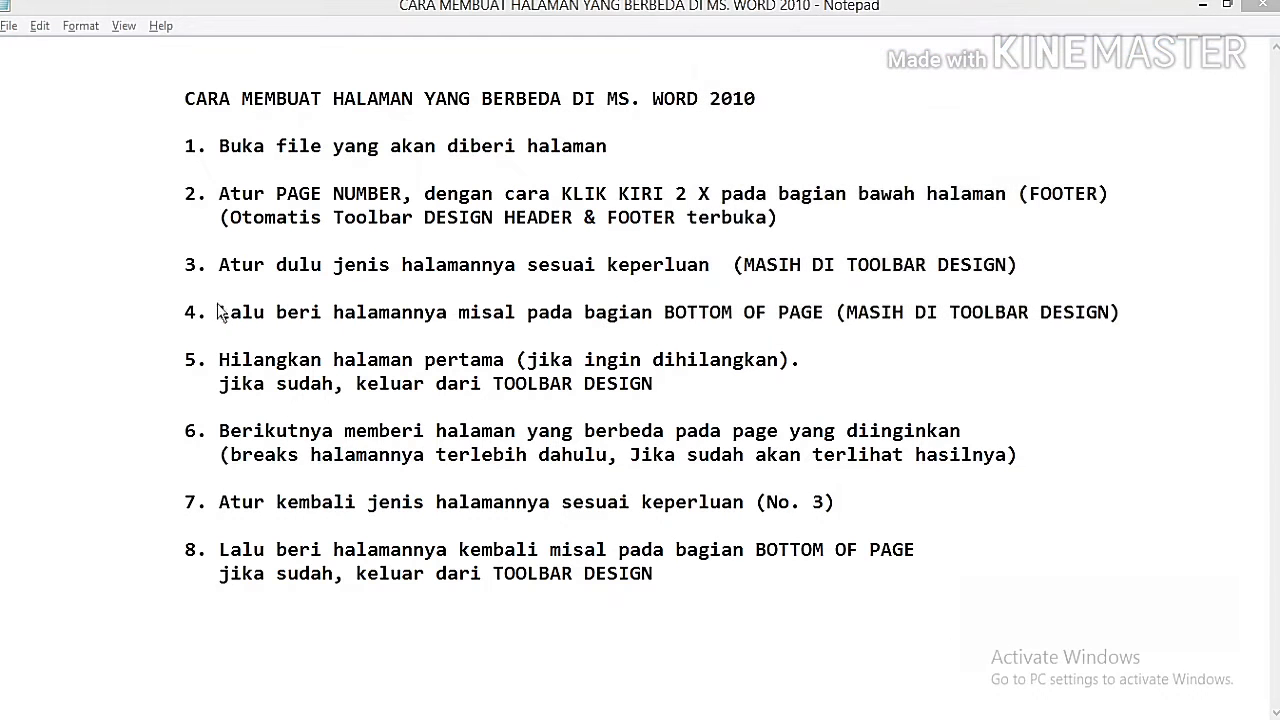
Step: Insert a page number at the bottom of the page using the centred Plain Number 2 style
drag(215, 298, 1126, 332)
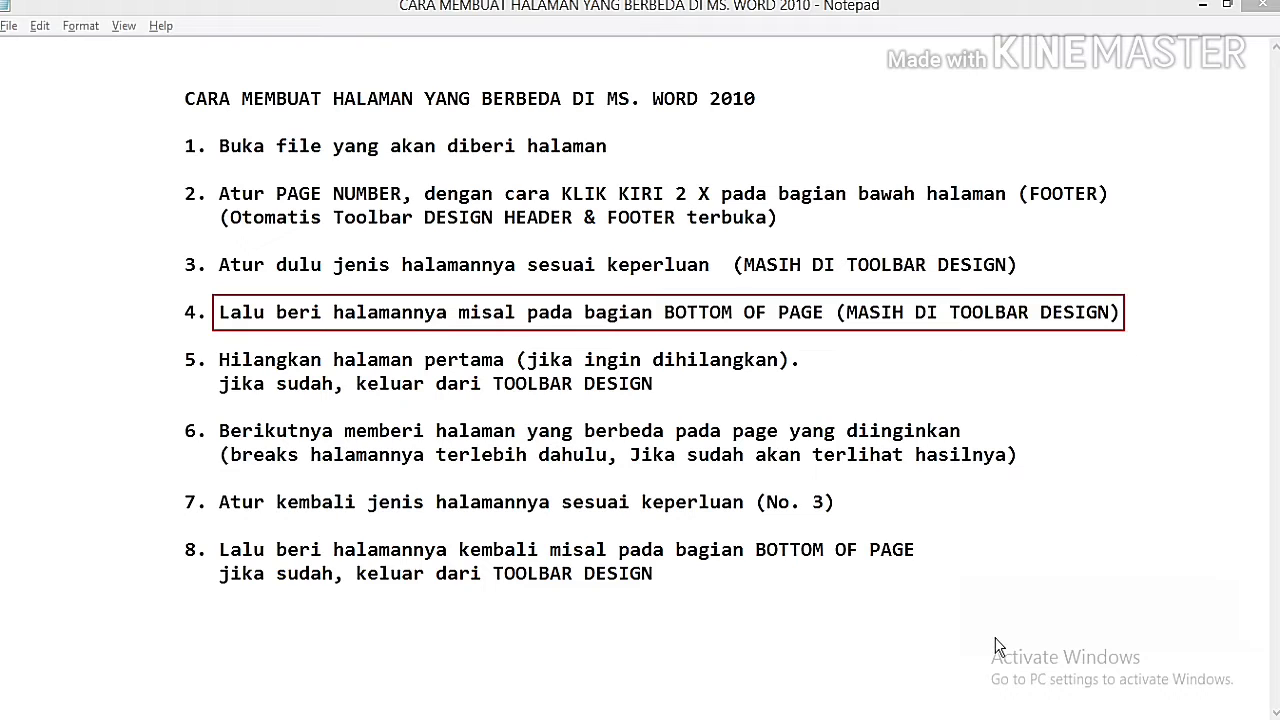
key(Escape)
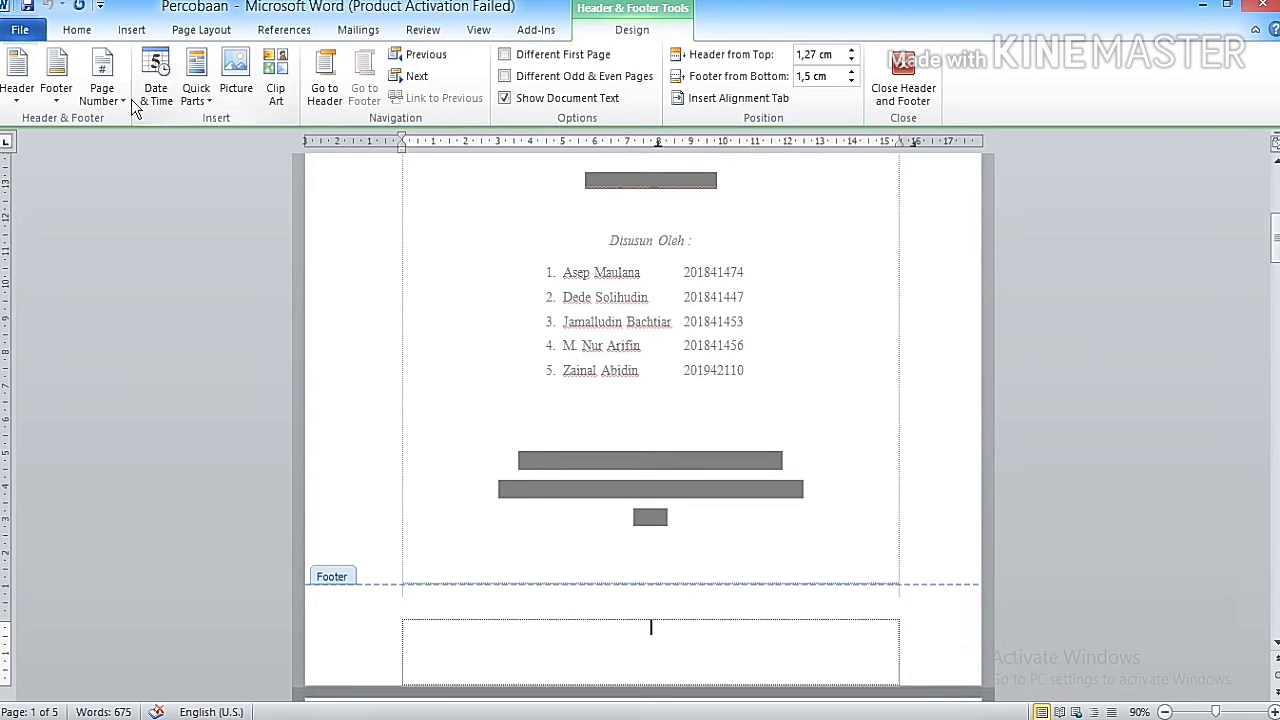
click(118, 98)
mouse_move(160, 143)
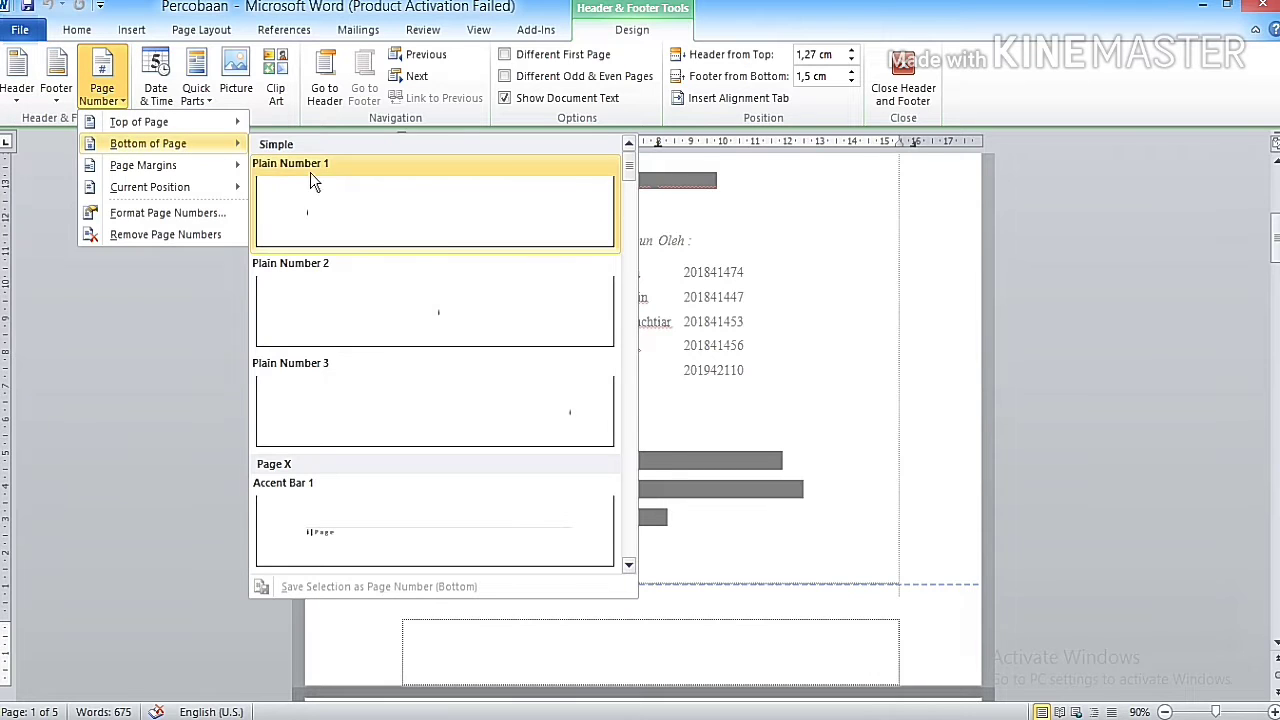
click(446, 314)
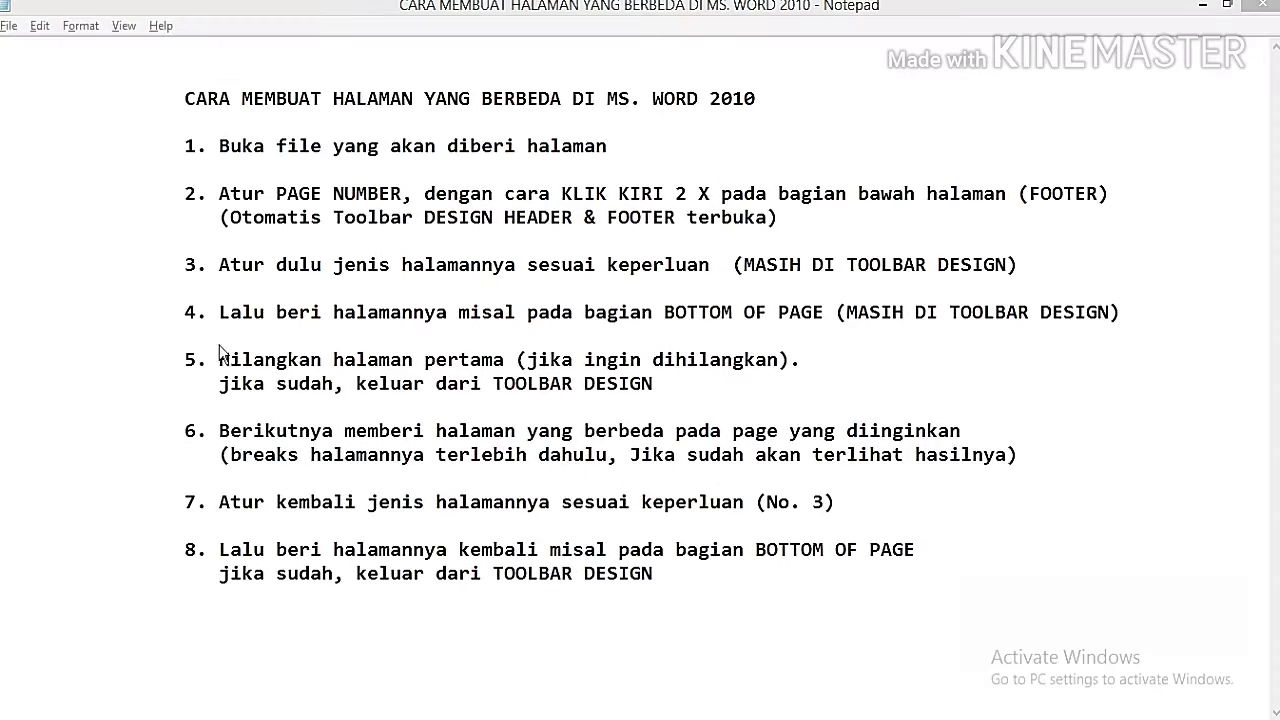
Step: Remove the page number from the cover page with the Different First Page option and close footer editing
drag(216, 345, 810, 404)
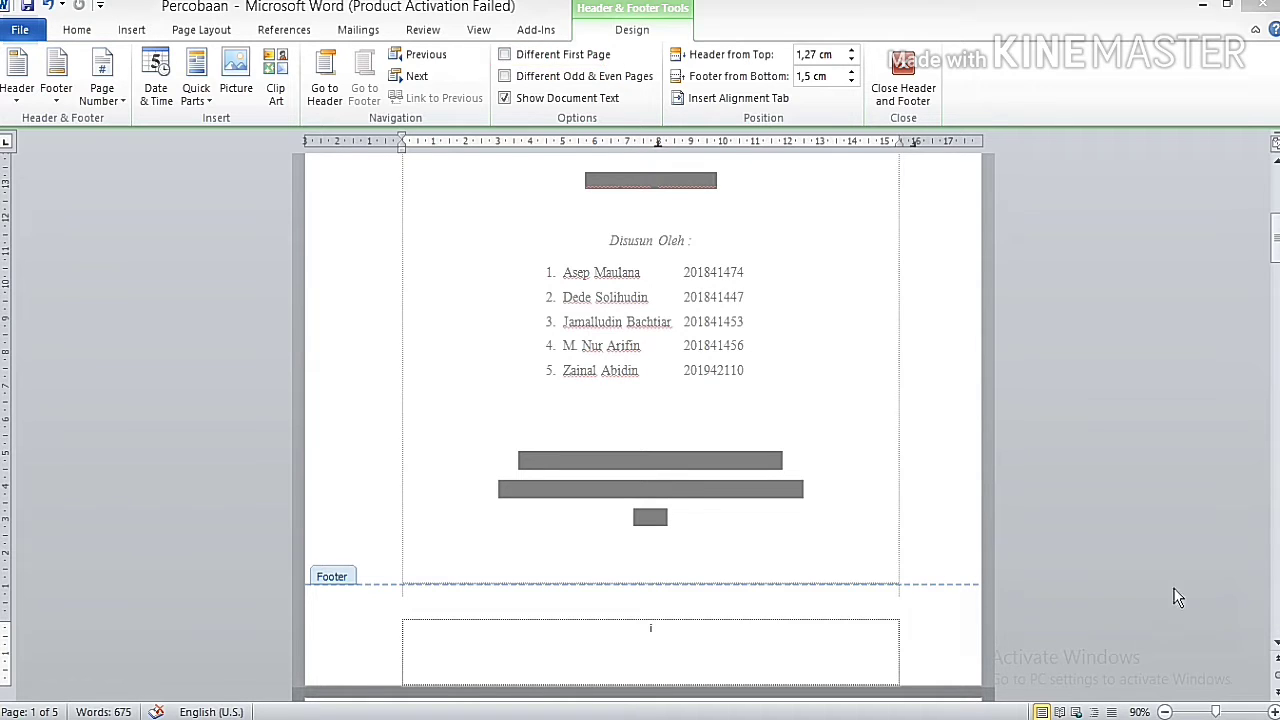
click(505, 55)
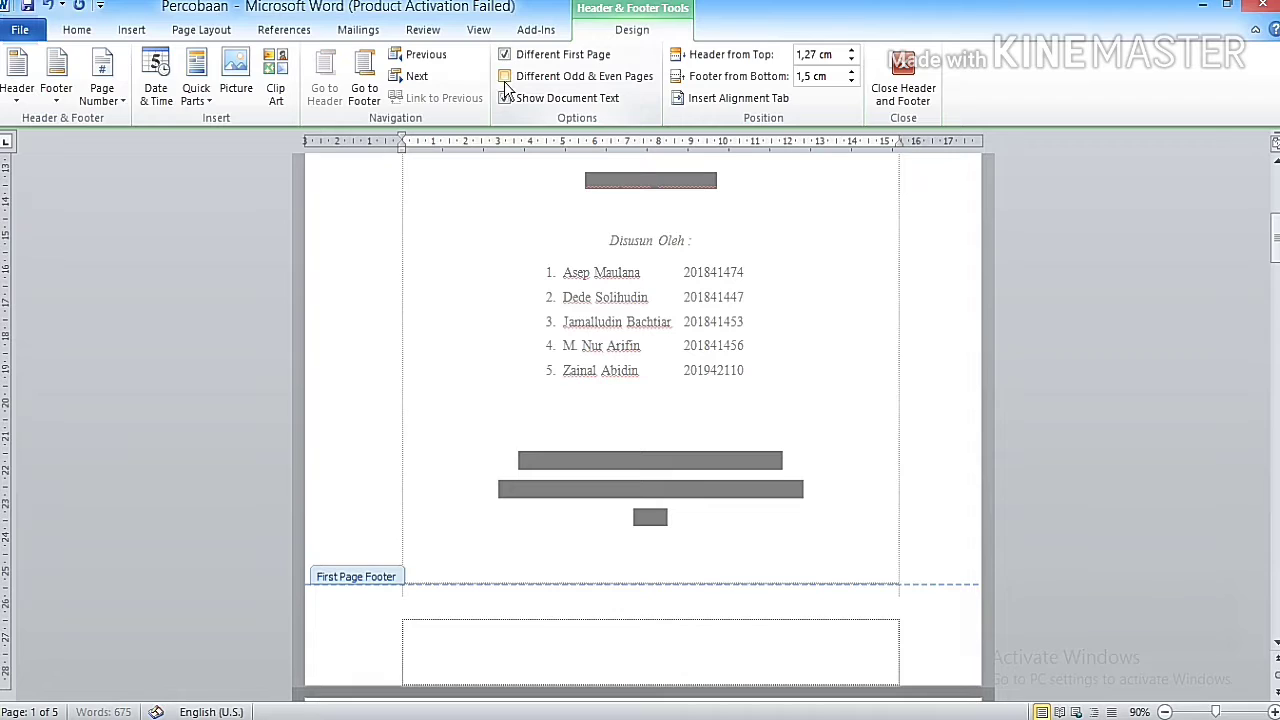
scroll(666, 619, down, 10)
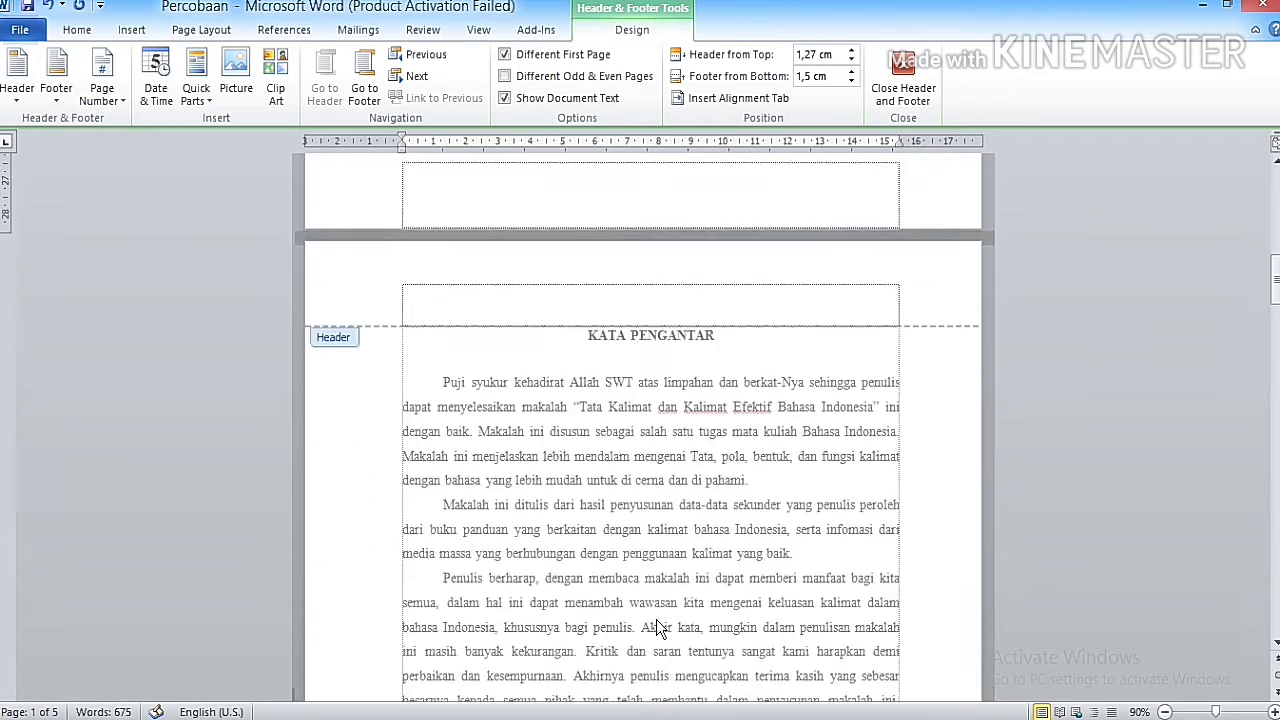
scroll(630, 650, down, 10)
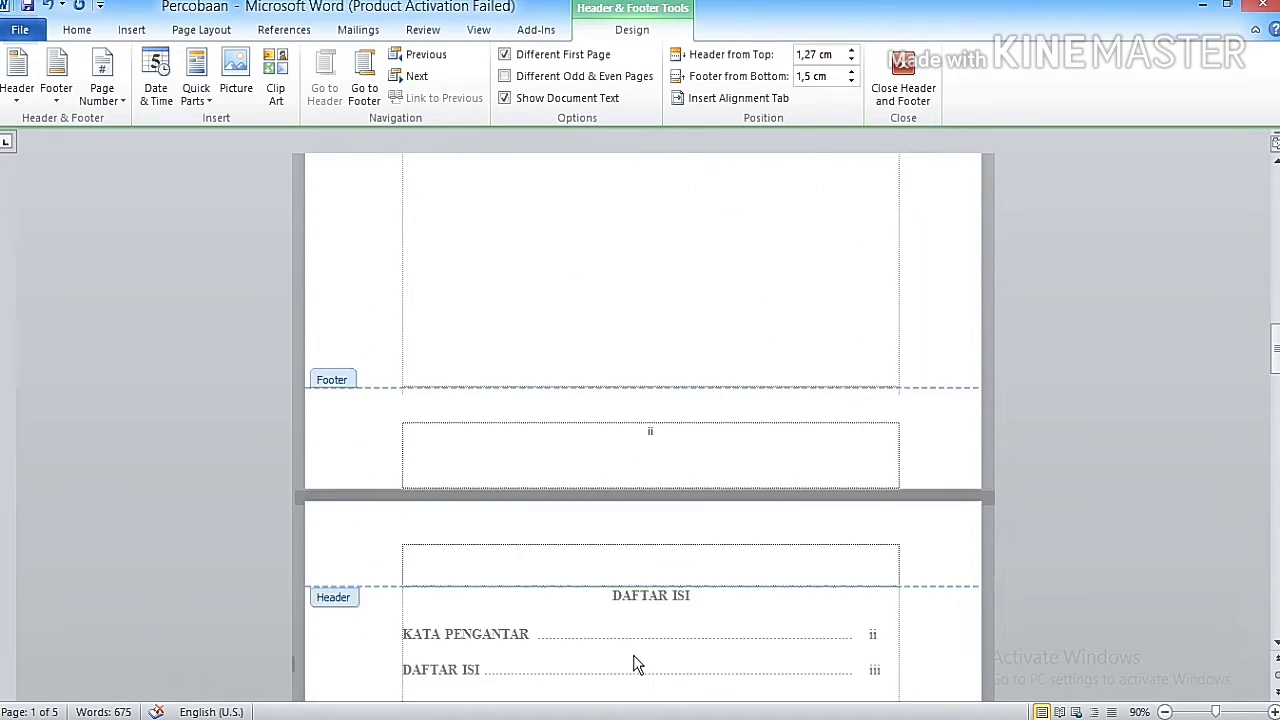
scroll(635, 649, down, 1)
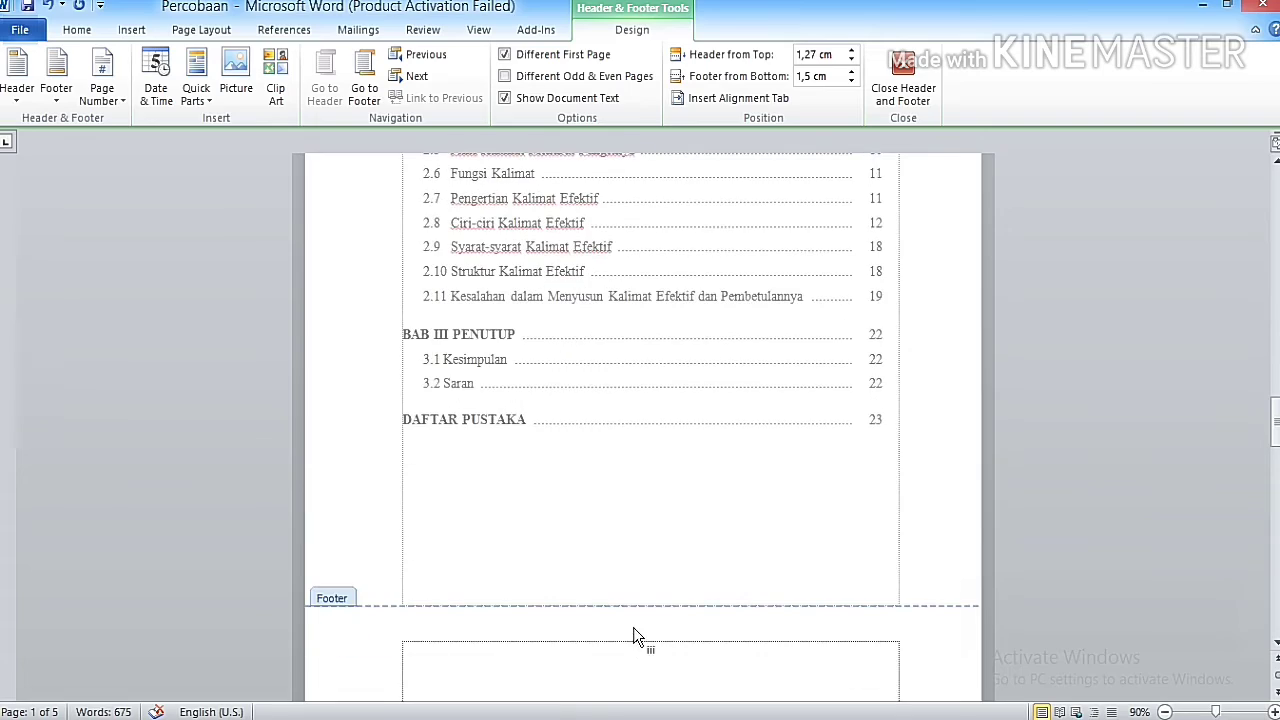
scroll(640, 528, up, 15)
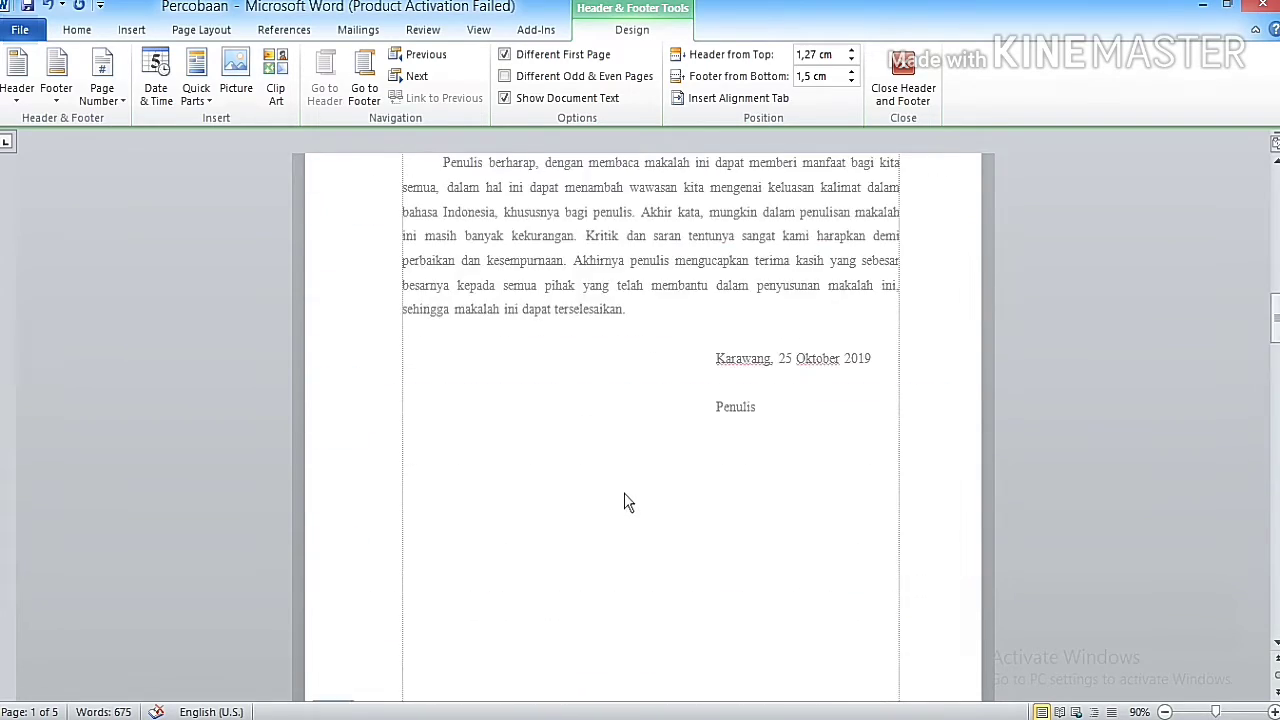
scroll(628, 500, up, 4)
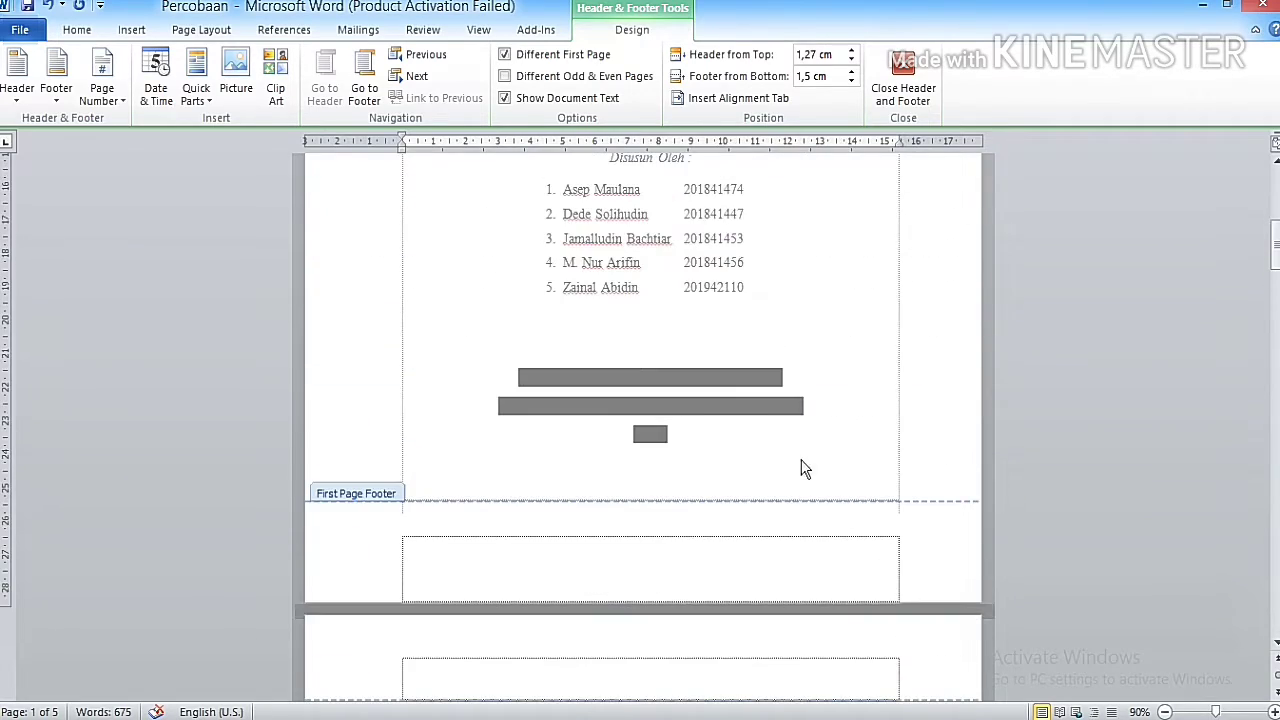
click(903, 80)
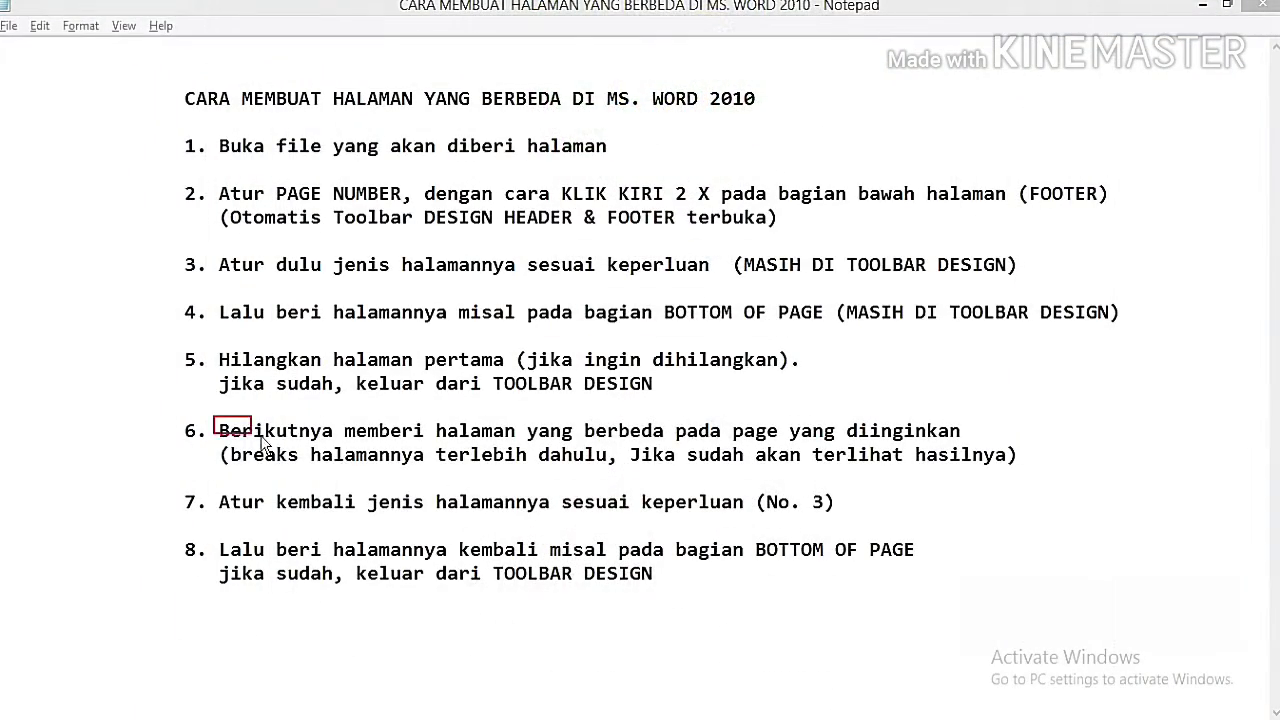
Step: Insert a Next Page section break directly before the BAB I heading
drag(263, 444, 1040, 485)
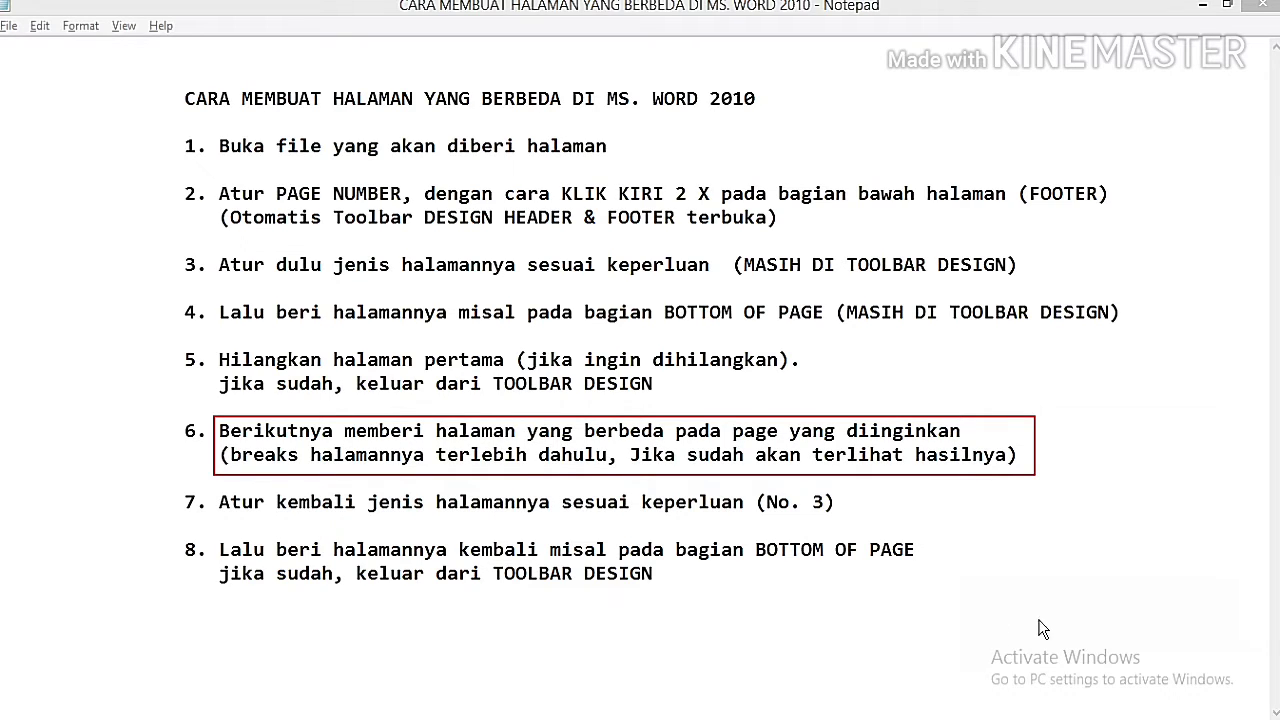
key(Escape)
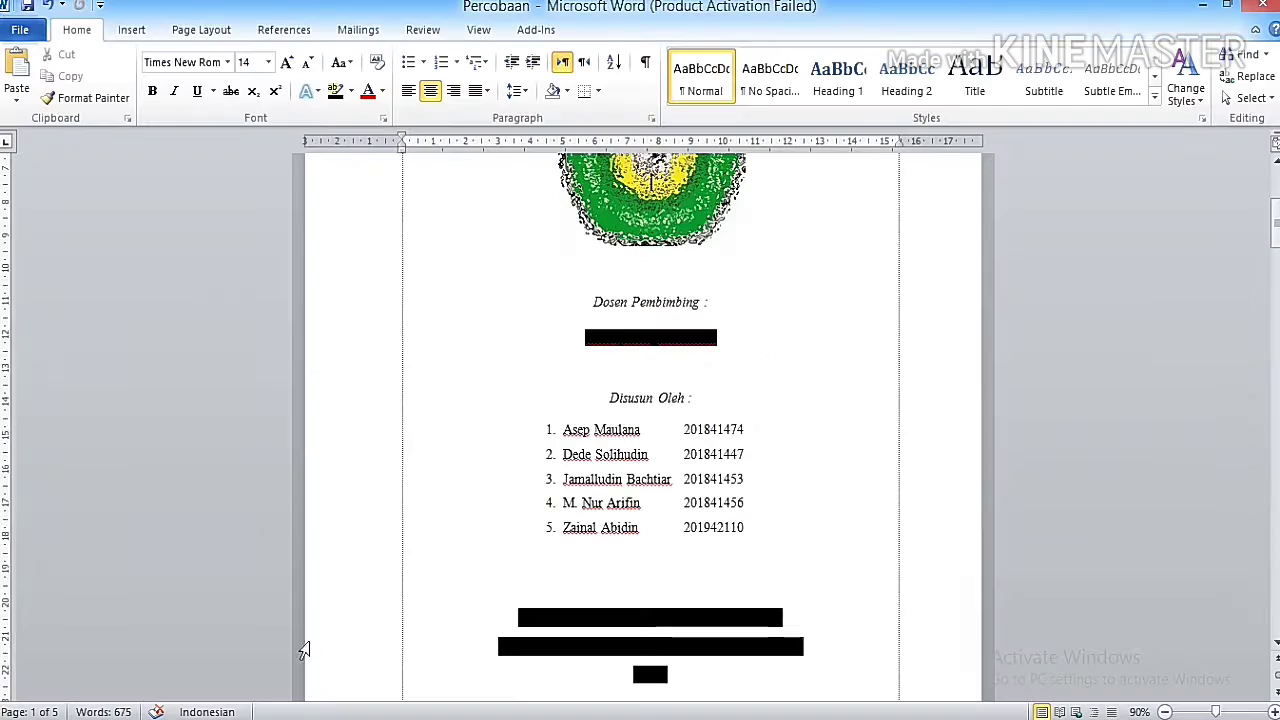
scroll(579, 467, down, 8)
scroll(579, 467, down, 15)
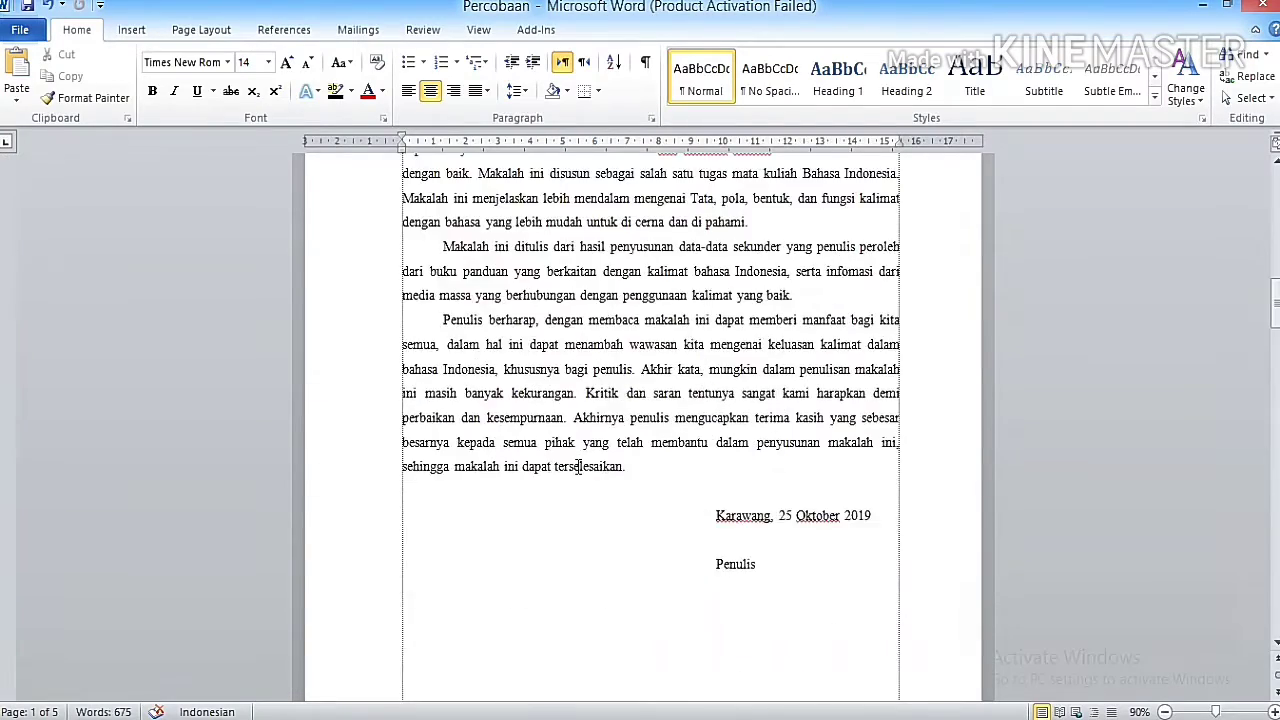
scroll(579, 467, down, 10)
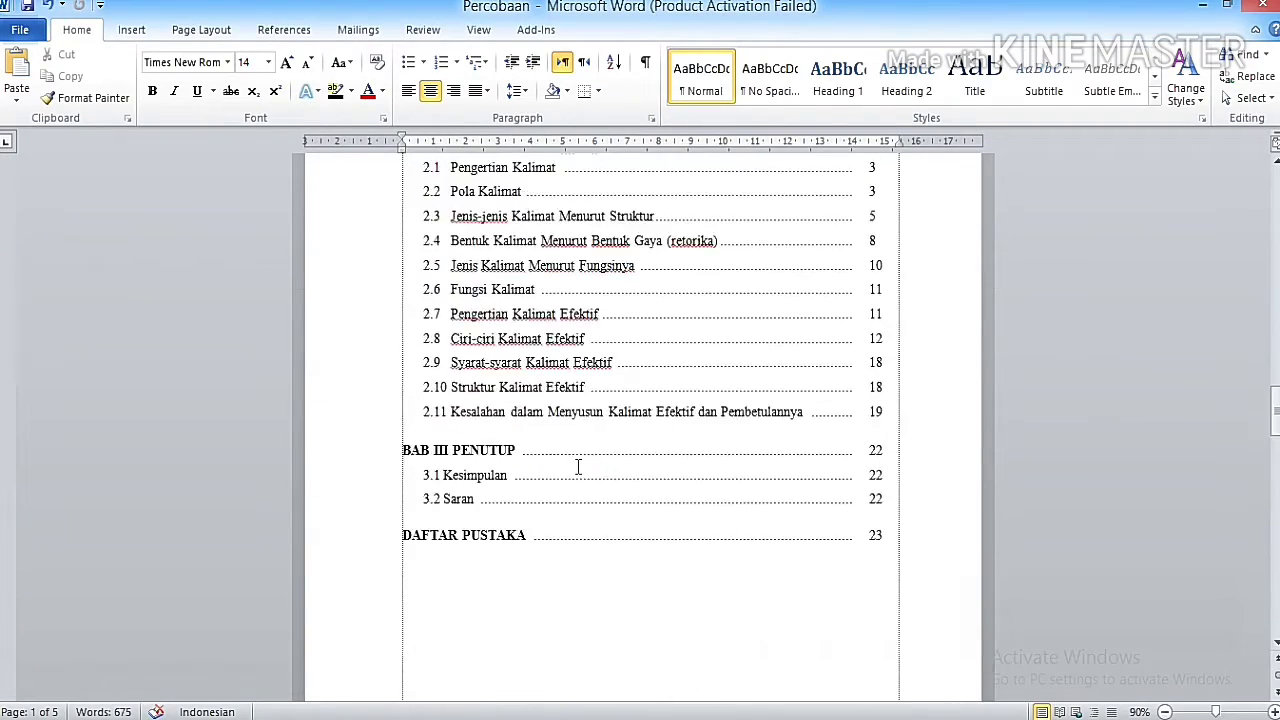
click(612, 470)
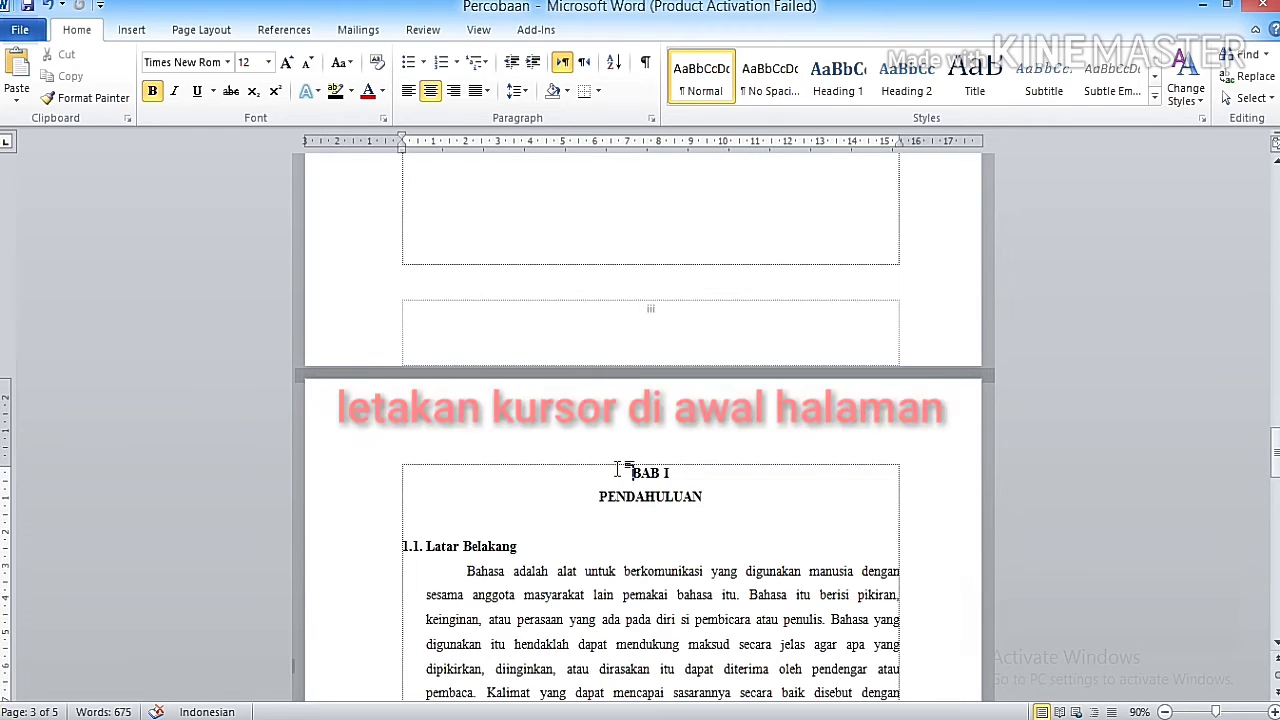
click(197, 29)
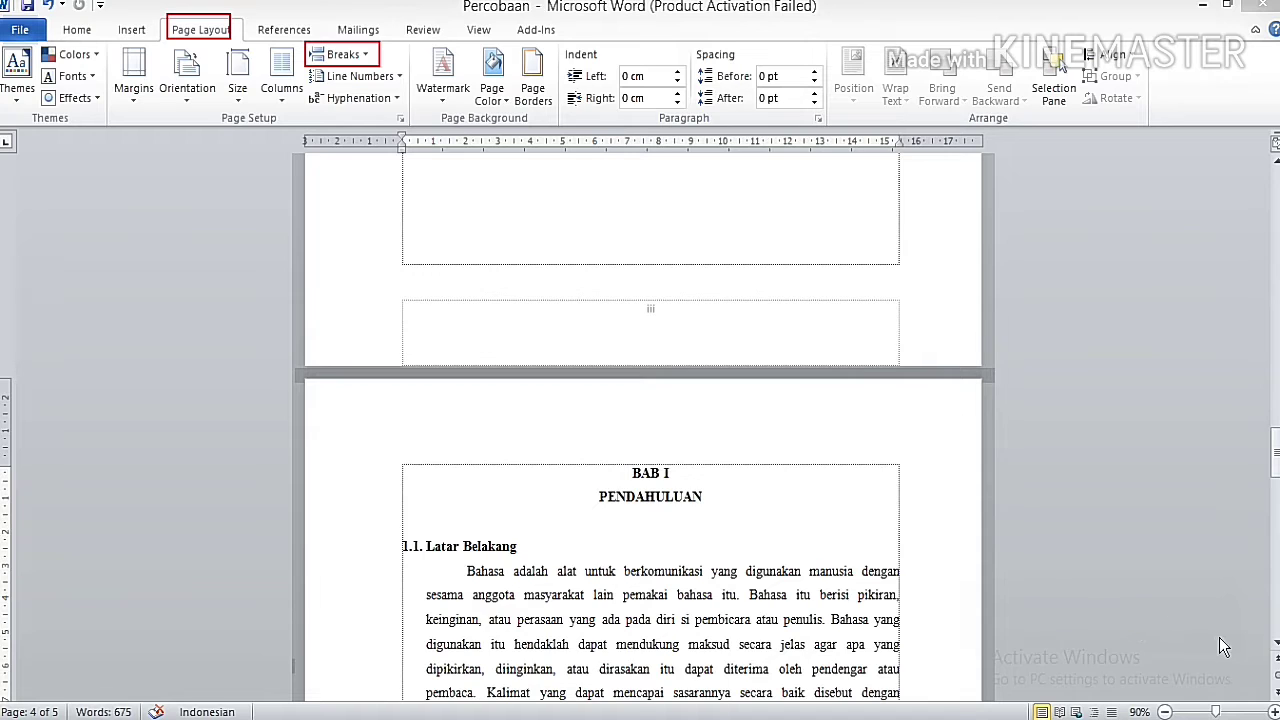
click(342, 55)
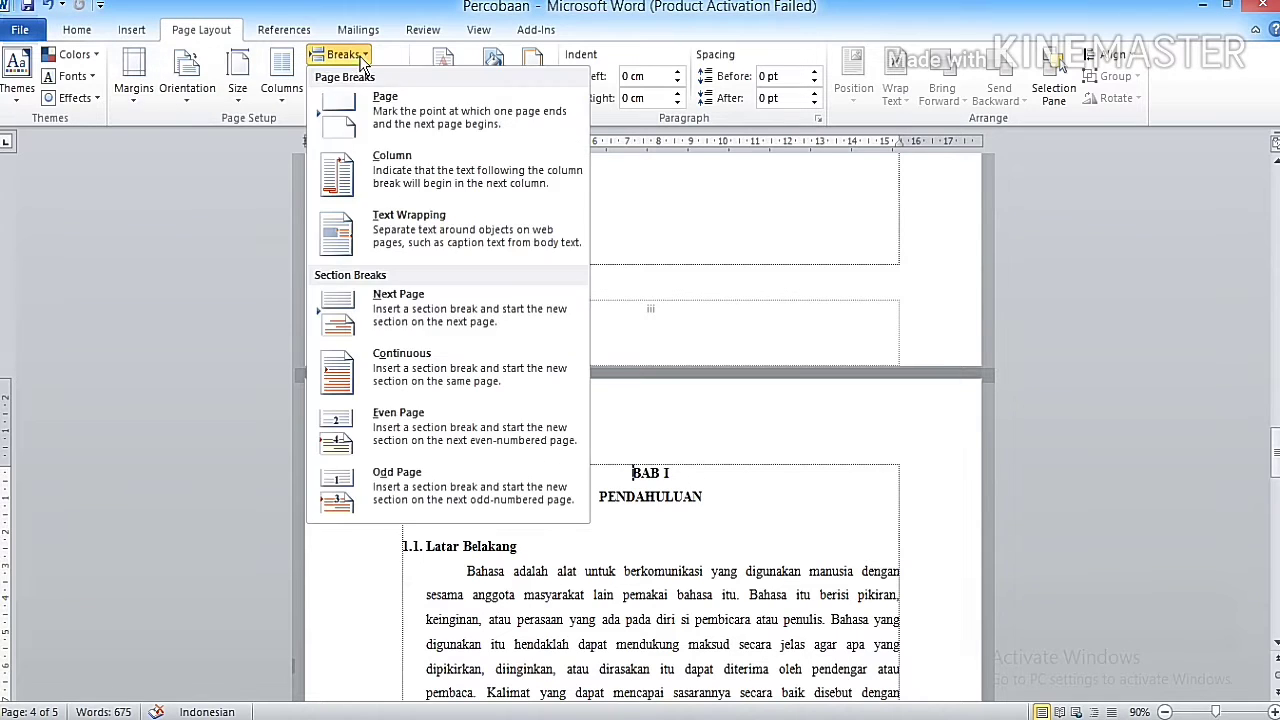
click(416, 308)
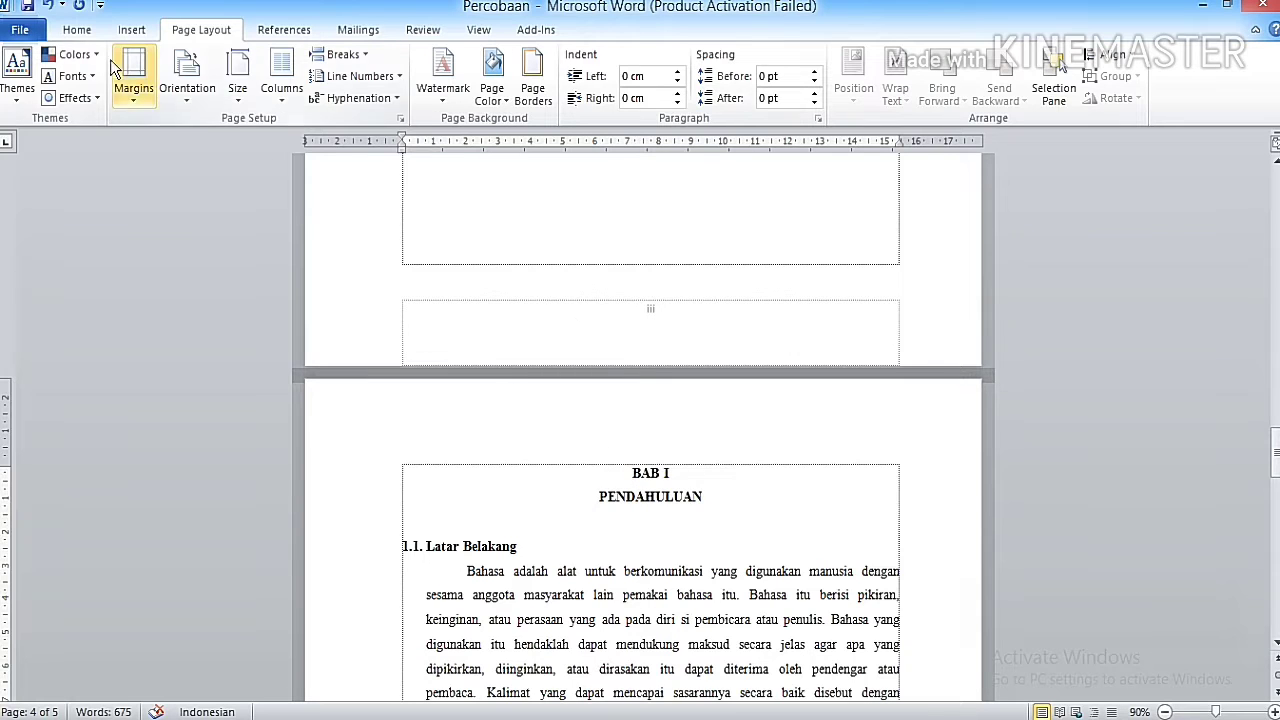
Step: Show the formatting marks to check the section break before BAB I, and hide them again
click(78, 31)
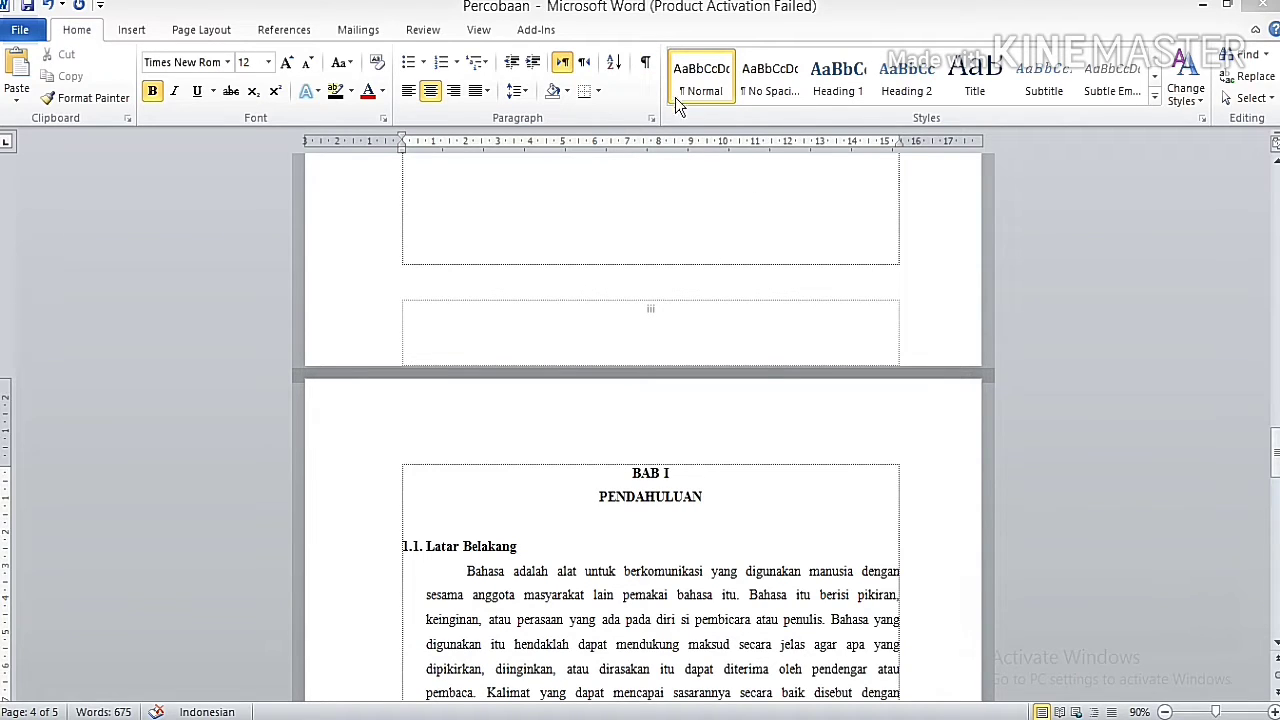
click(646, 63)
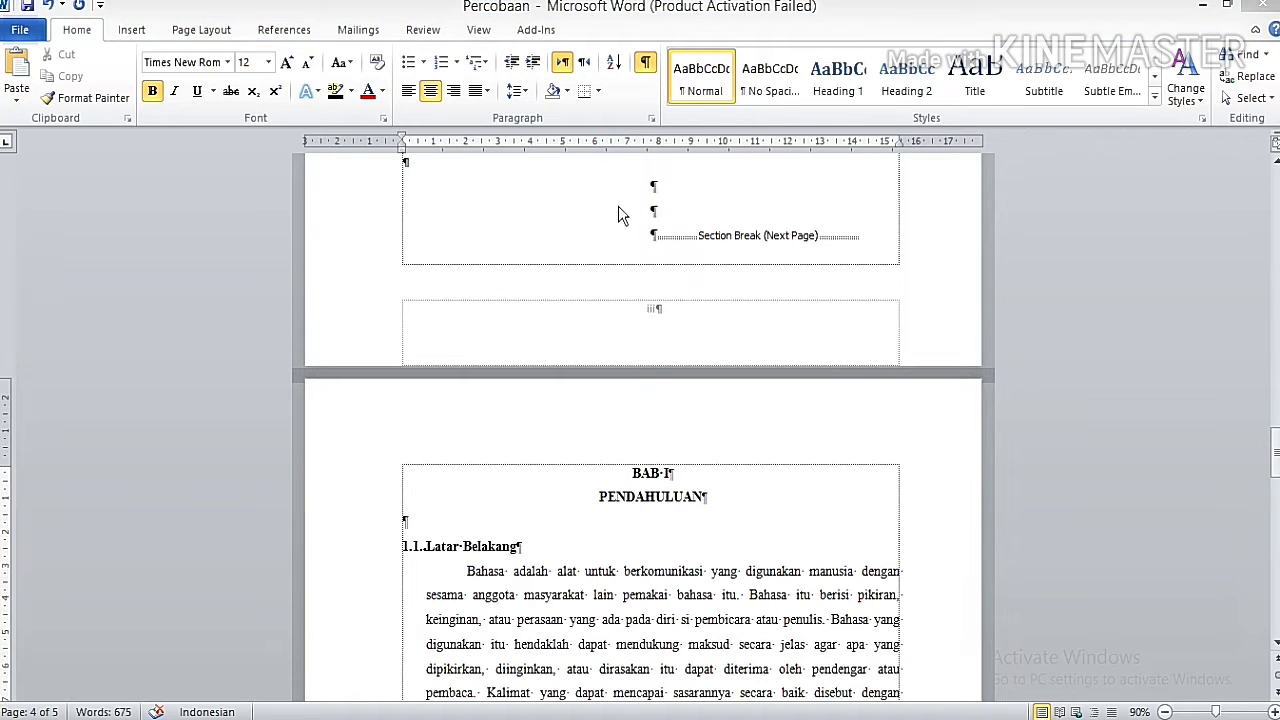
drag(618, 210, 886, 264)
click(645, 63)
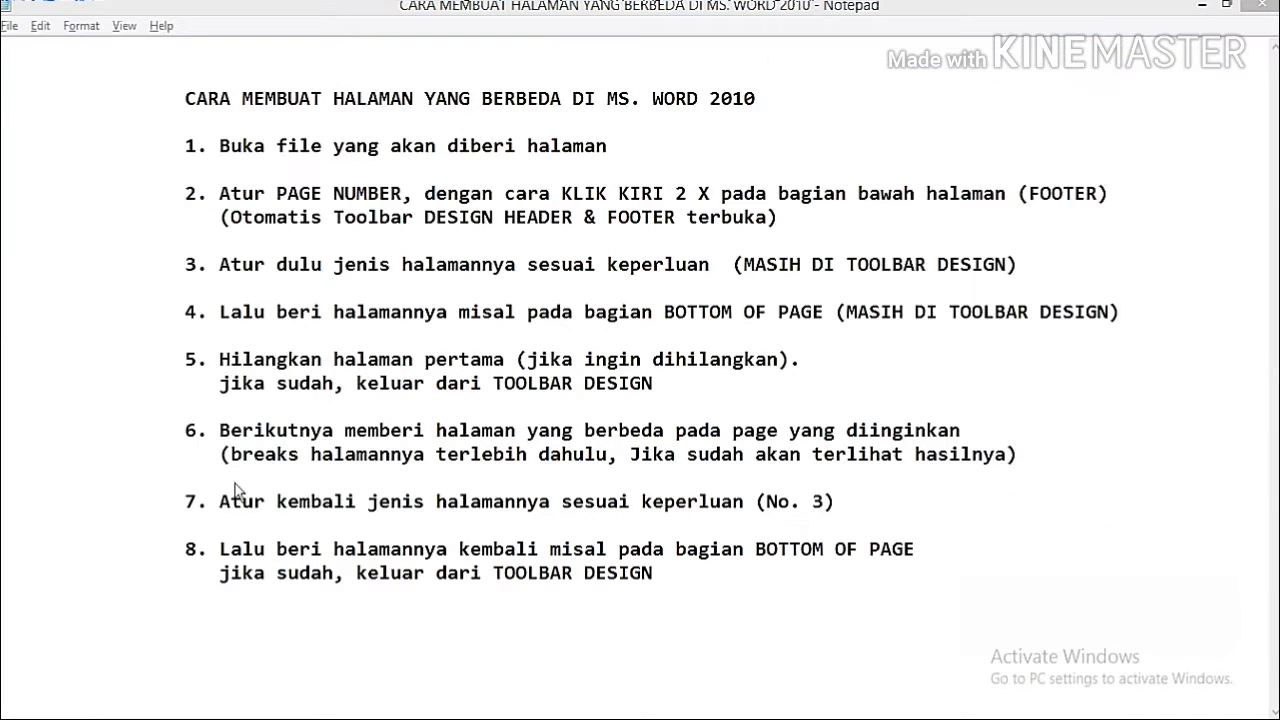
drag(213, 480, 848, 535)
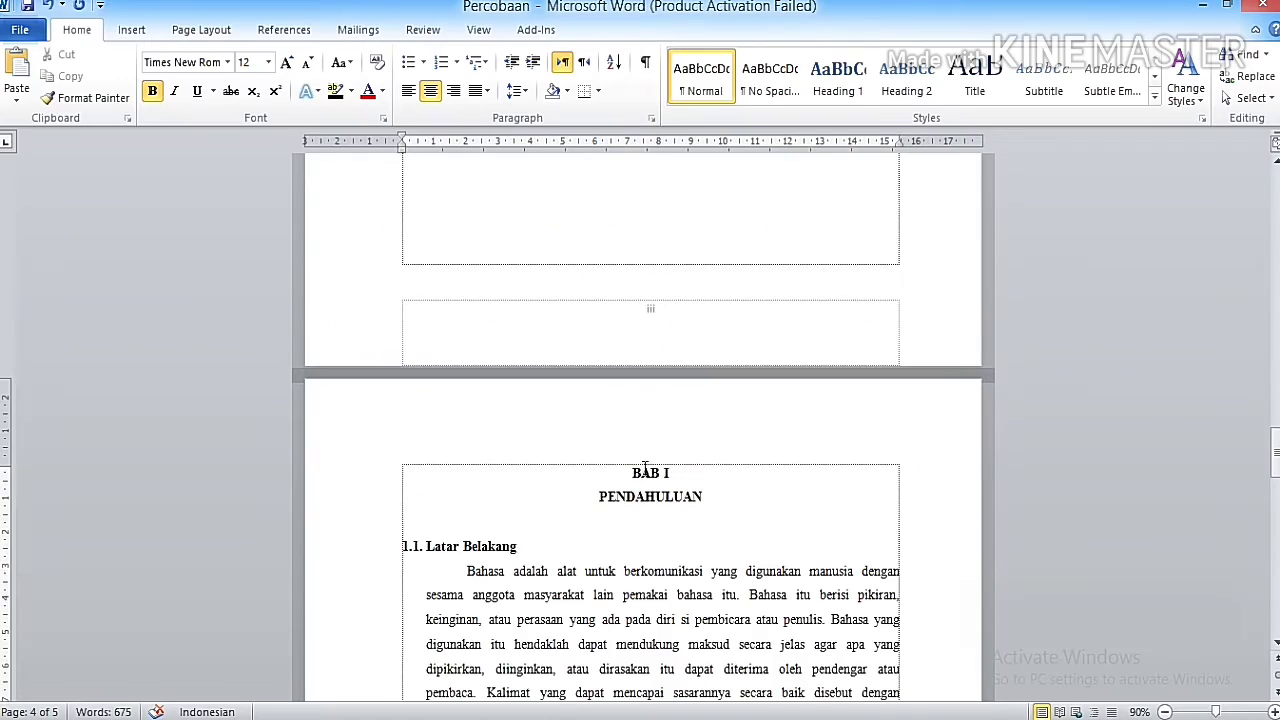
Step: Open the footer of the BAB I page and set its section's page number format to 1, 2, 3, … starting at 1
scroll(645, 470, down, 10)
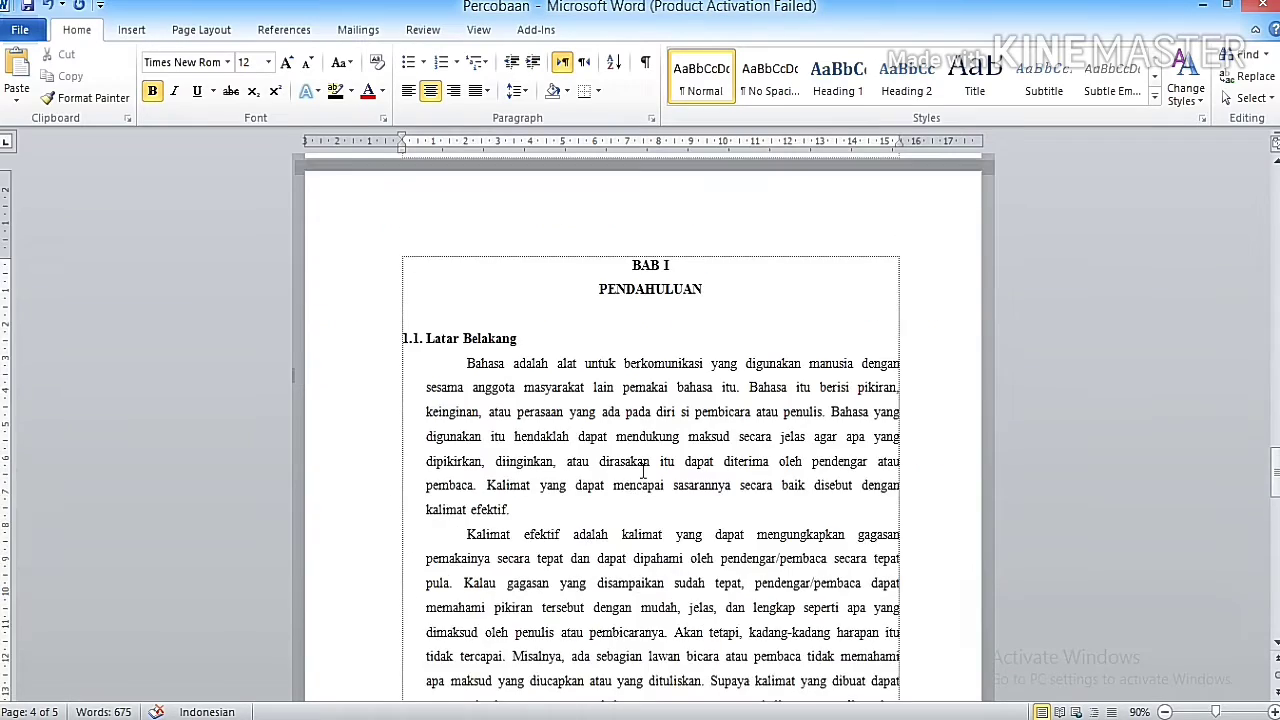
double_click(660, 574)
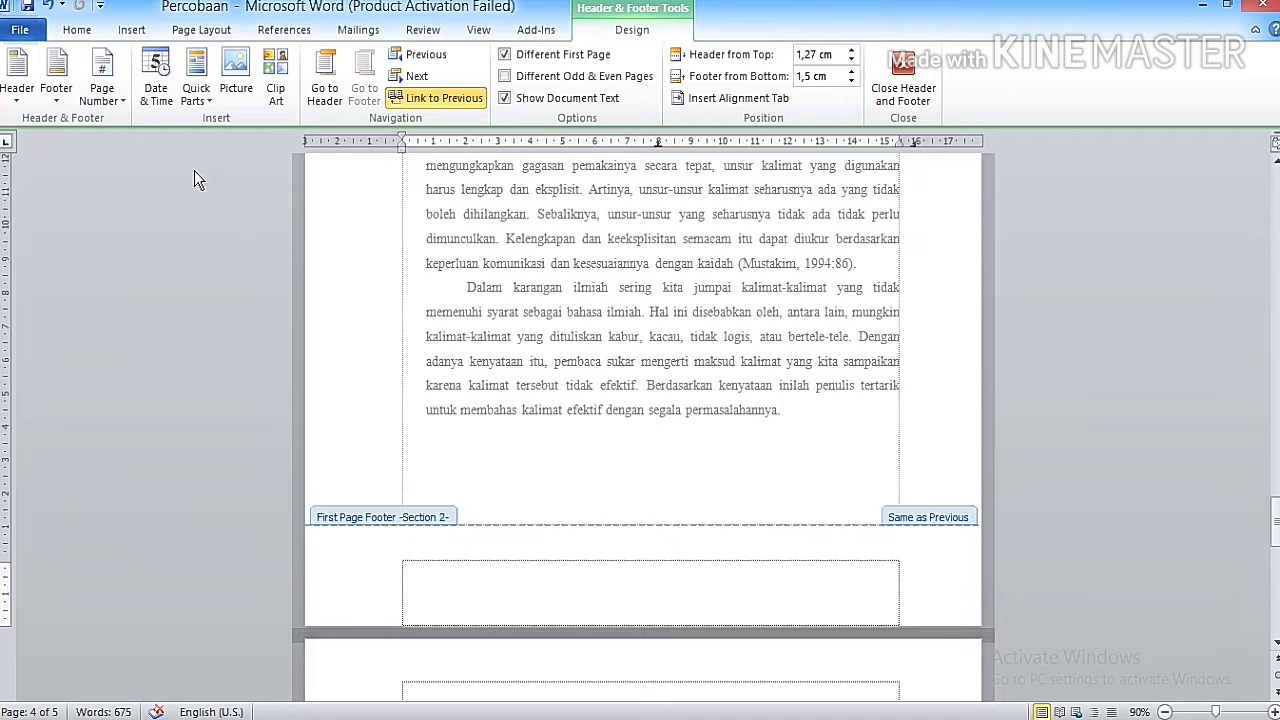
click(102, 95)
click(145, 211)
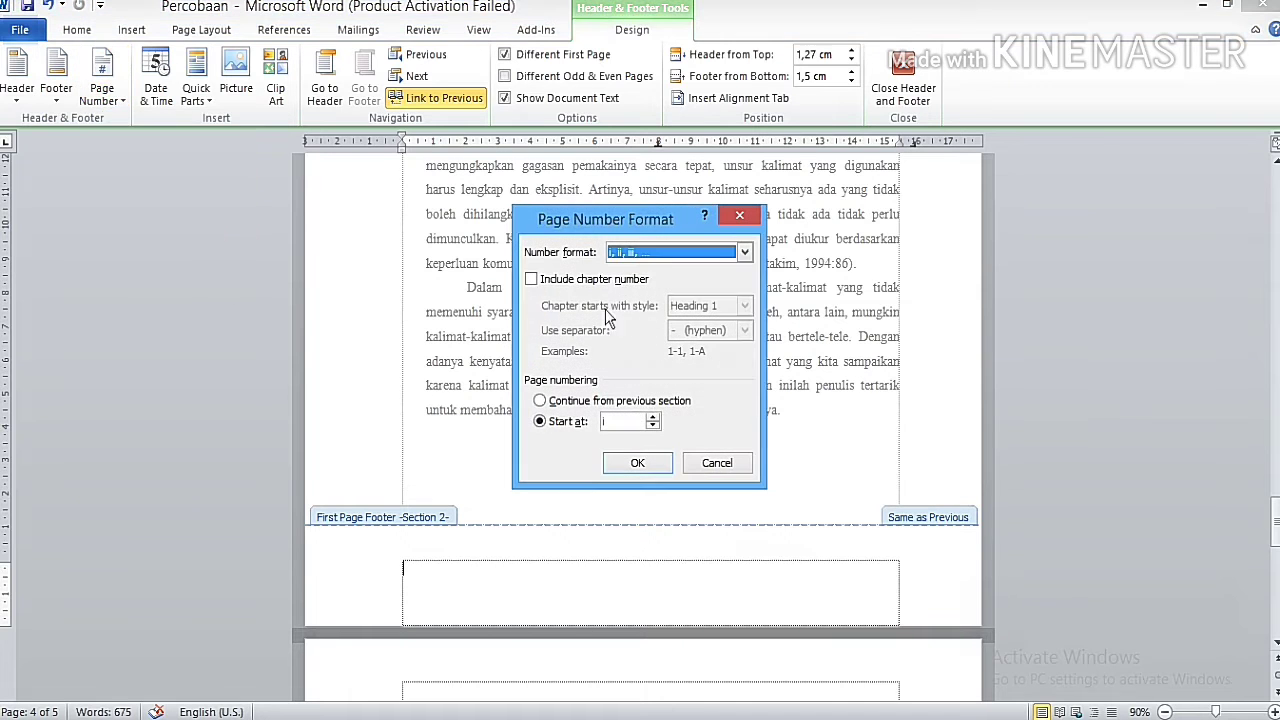
click(644, 254)
scroll(640, 290, up, 2)
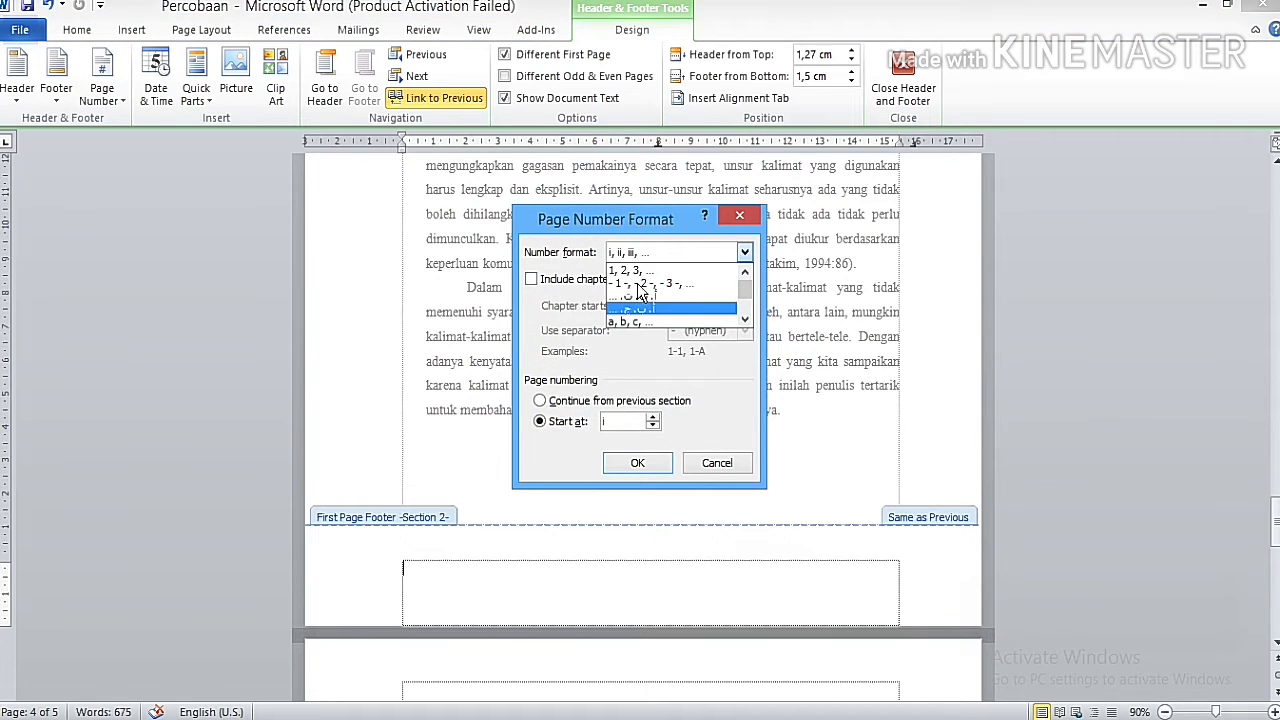
click(637, 271)
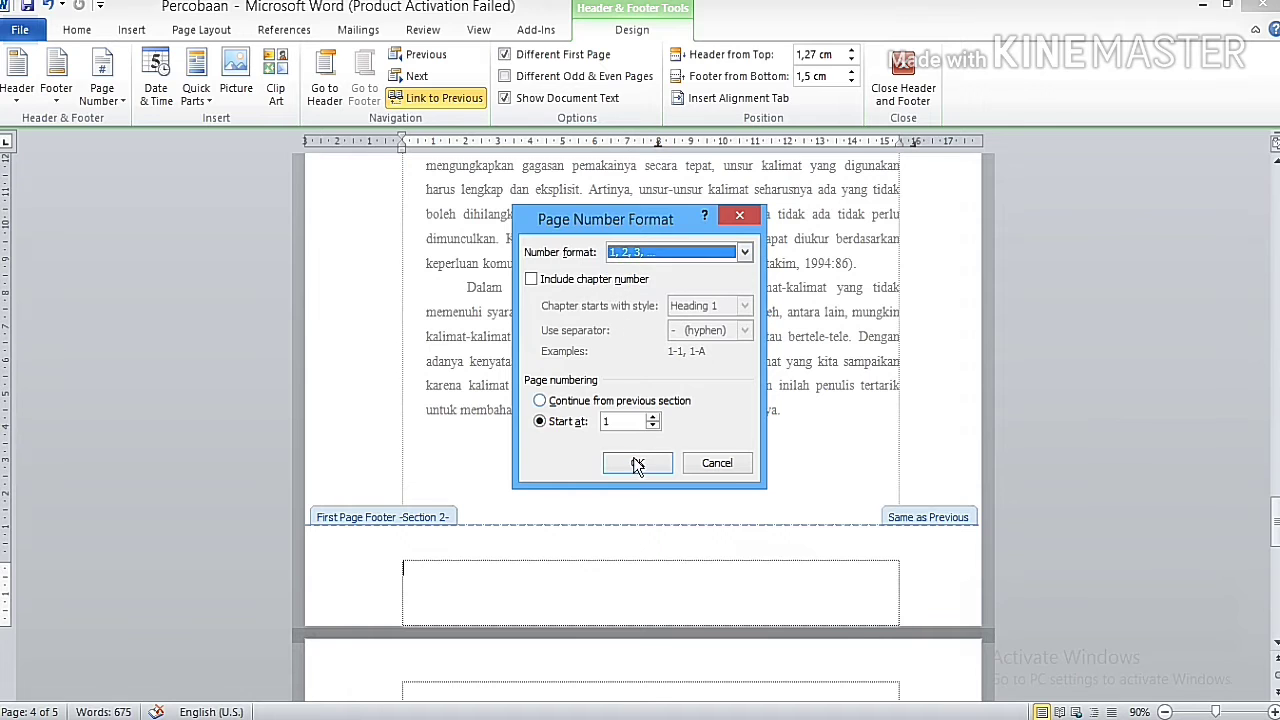
click(637, 465)
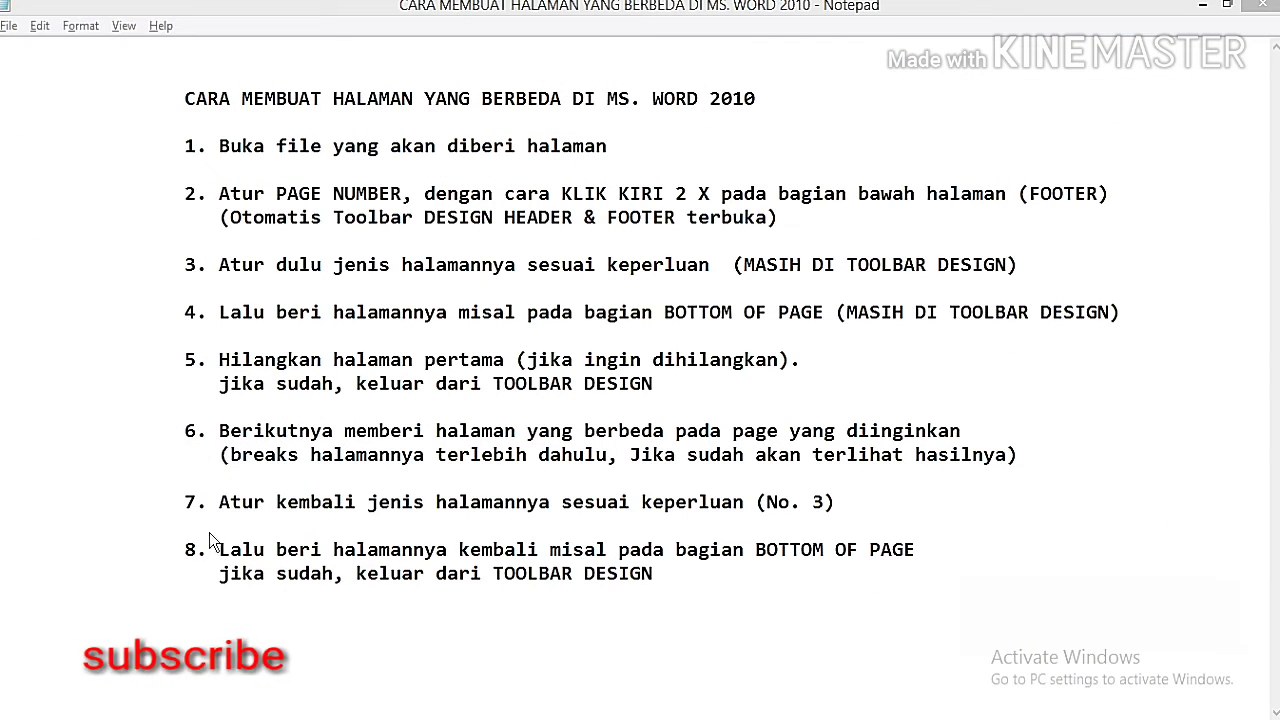
mouse_move(215, 539)
mouse_down()
mouse_move(374, 600)
mouse_move(925, 600)
mouse_up()
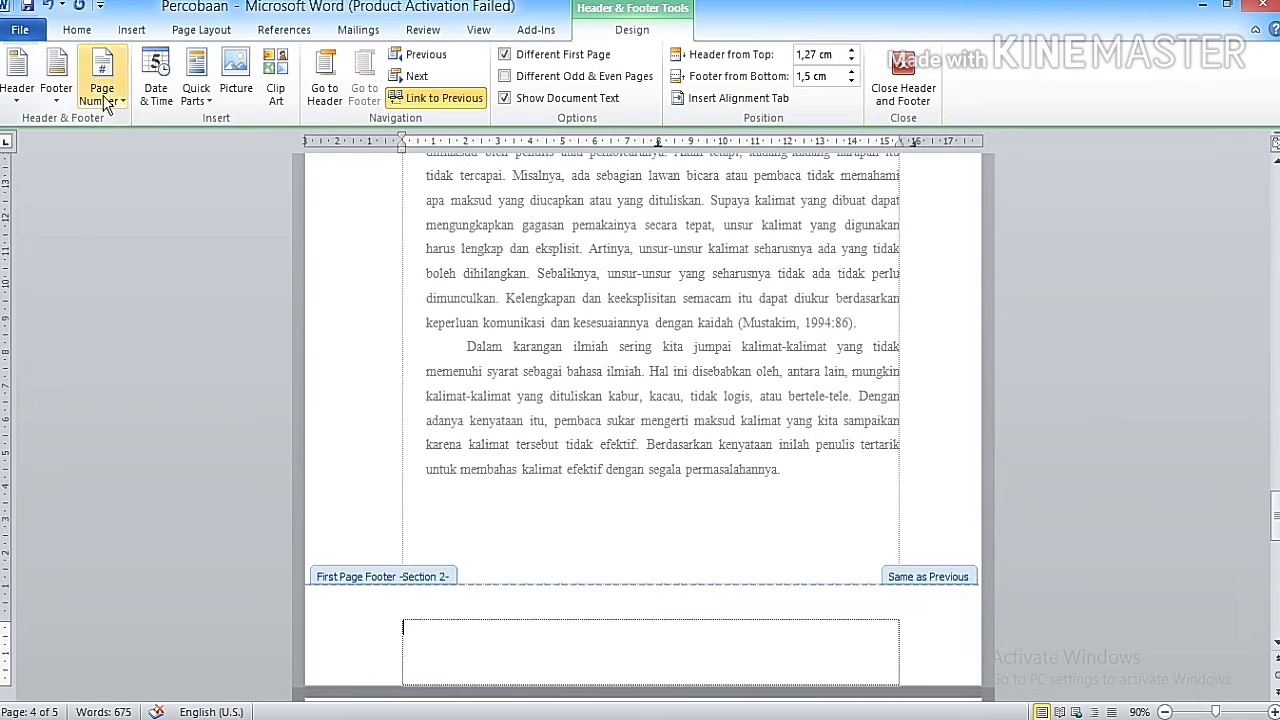
Step: Insert a Plain Number 2 page number at the bottom of the BAB I page and close footer editing
click(104, 98)
mouse_move(125, 143)
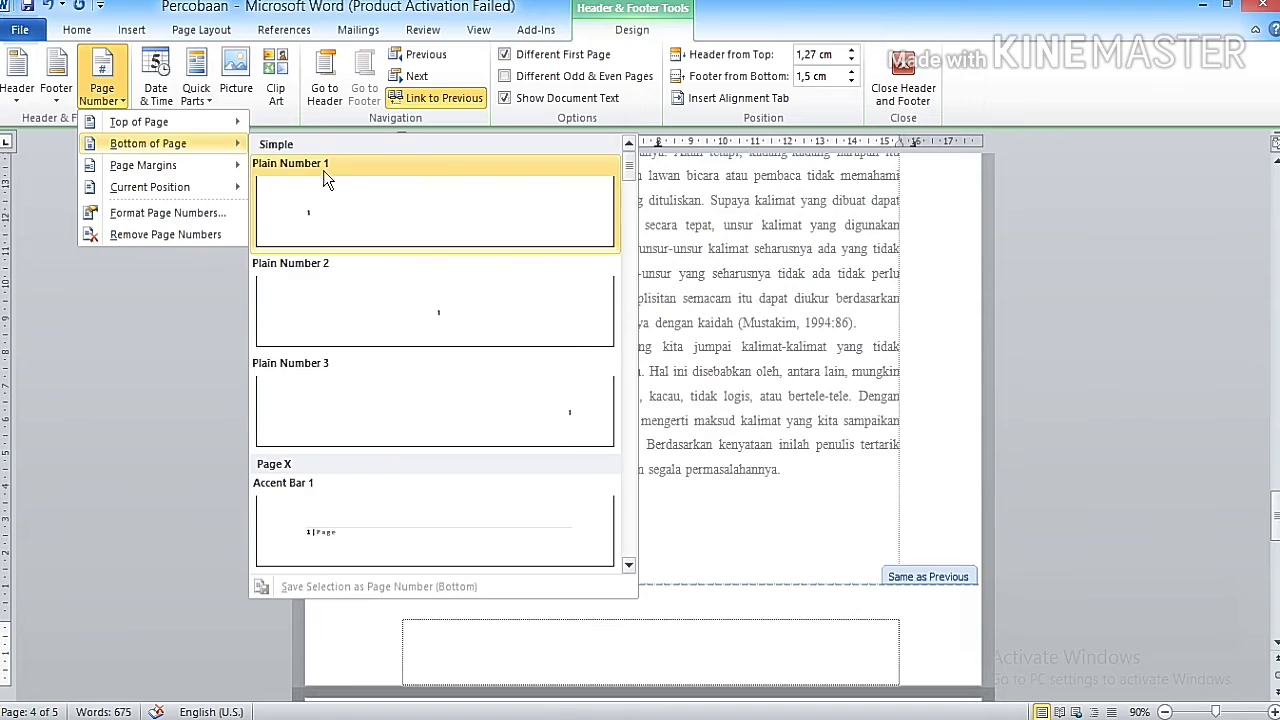
click(445, 310)
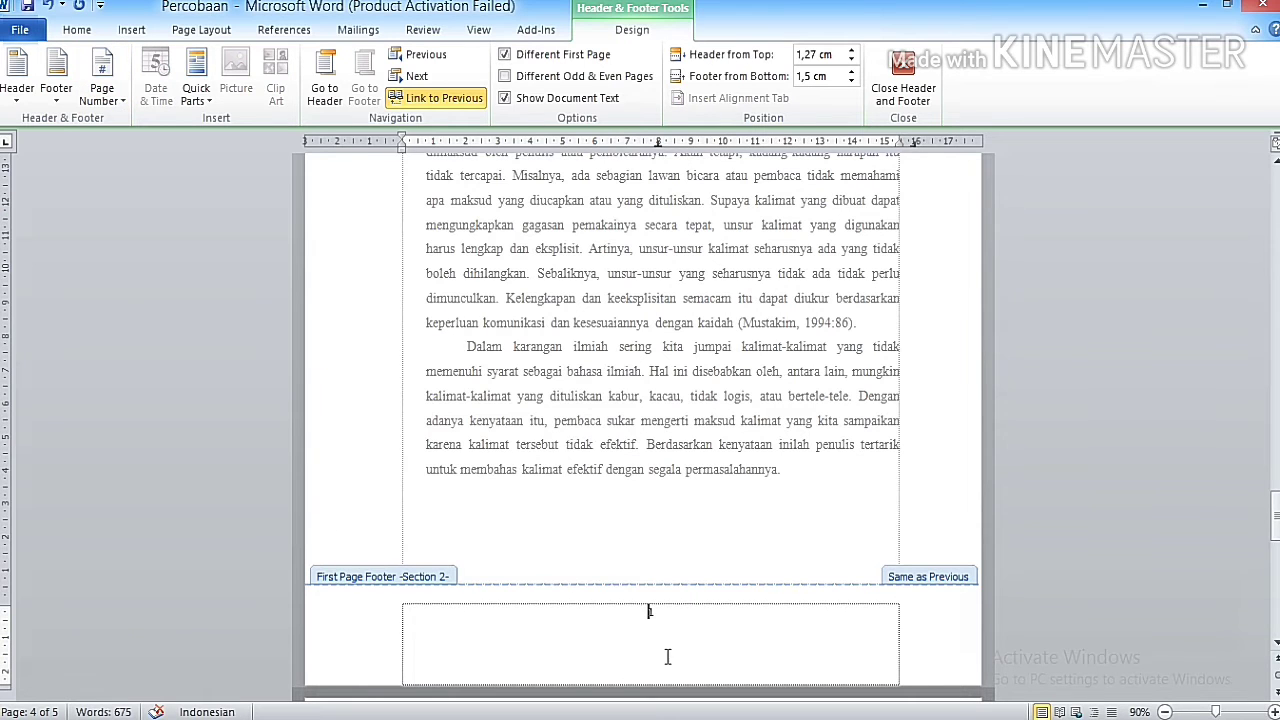
scroll(665, 620, down, 10)
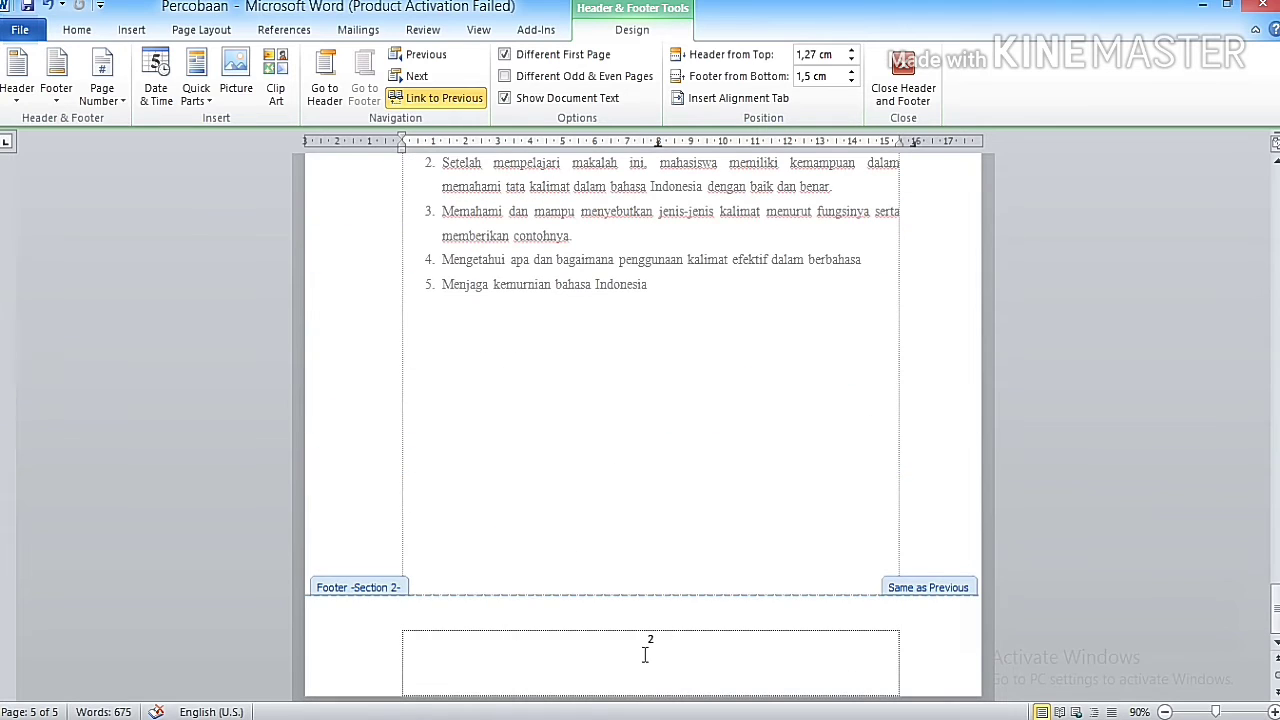
scroll(645, 654, up, 10)
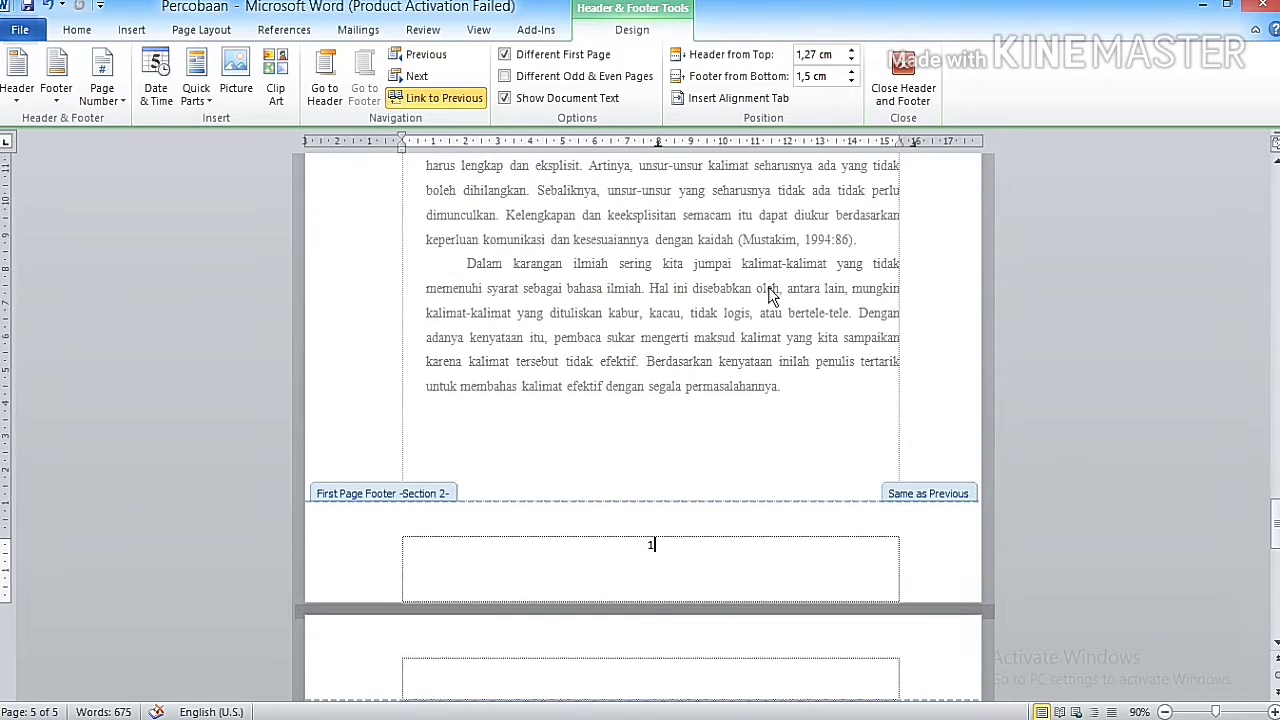
click(903, 85)
Step: Review the footer page numbers from the front matter pages through the BAB I section to the last page
scroll(670, 318, up, 5)
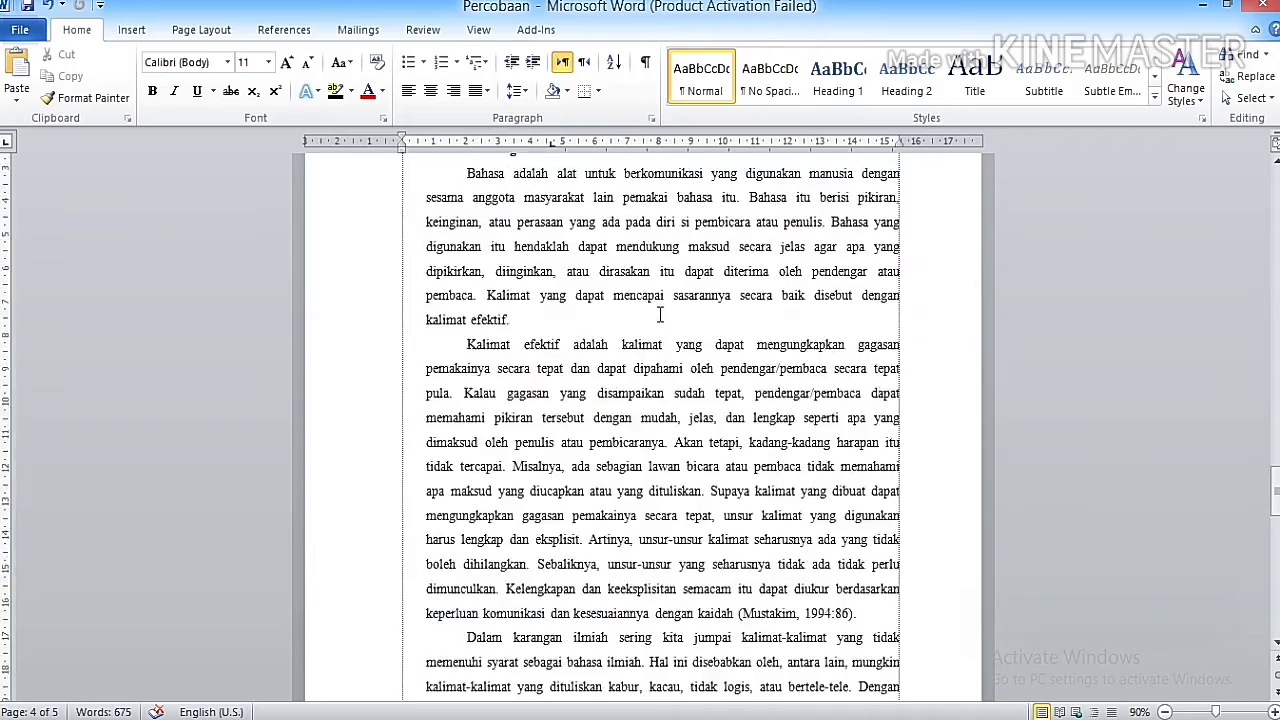
scroll(660, 316, up, 15)
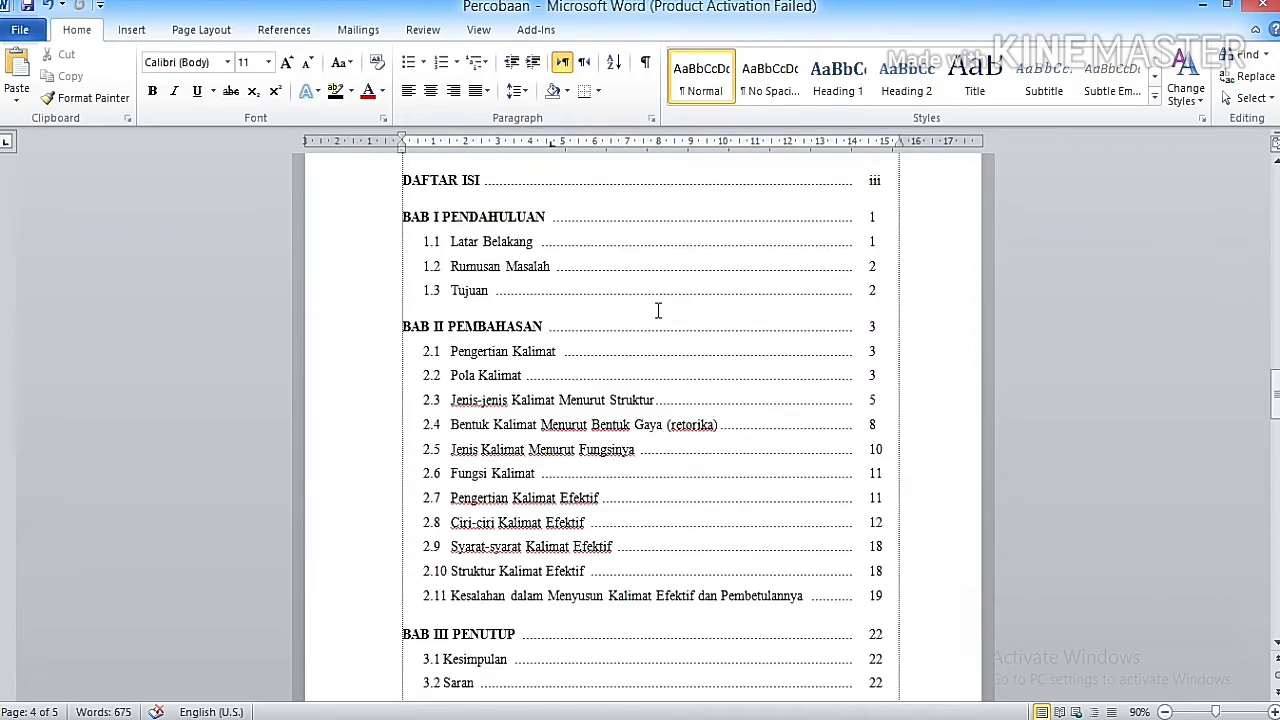
scroll(658, 311, up, 6)
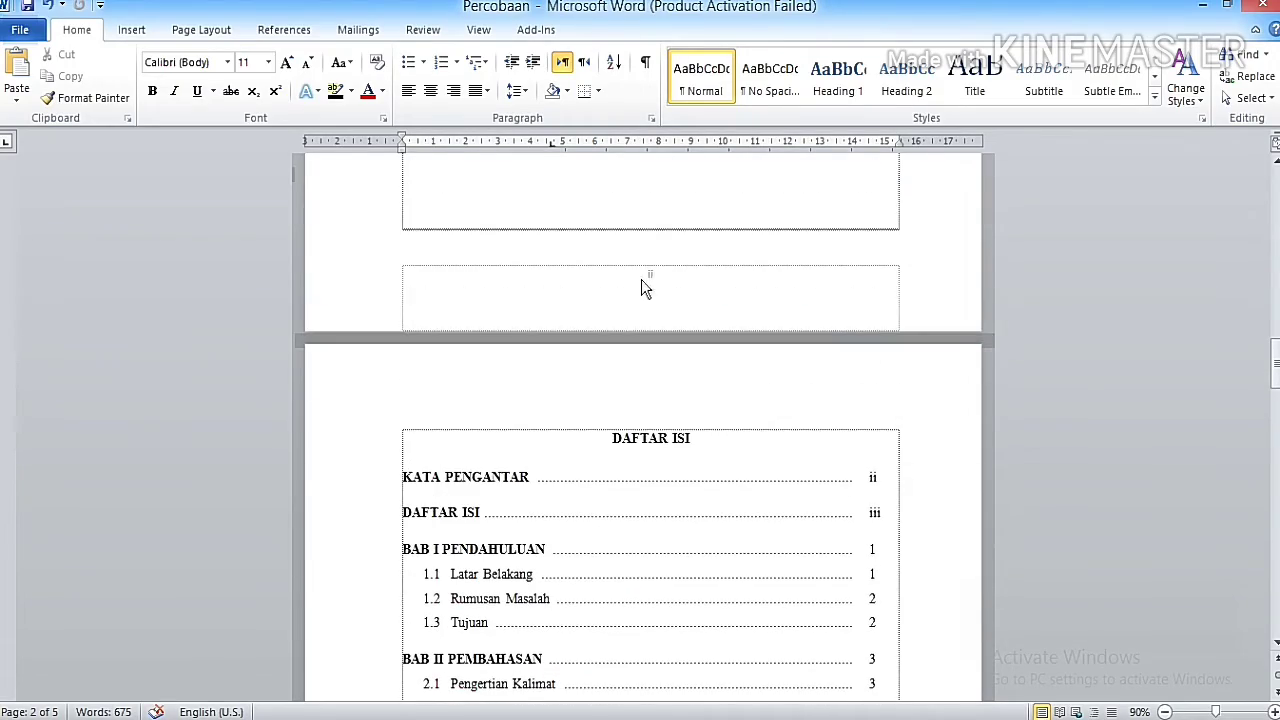
scroll(648, 347, down, 12)
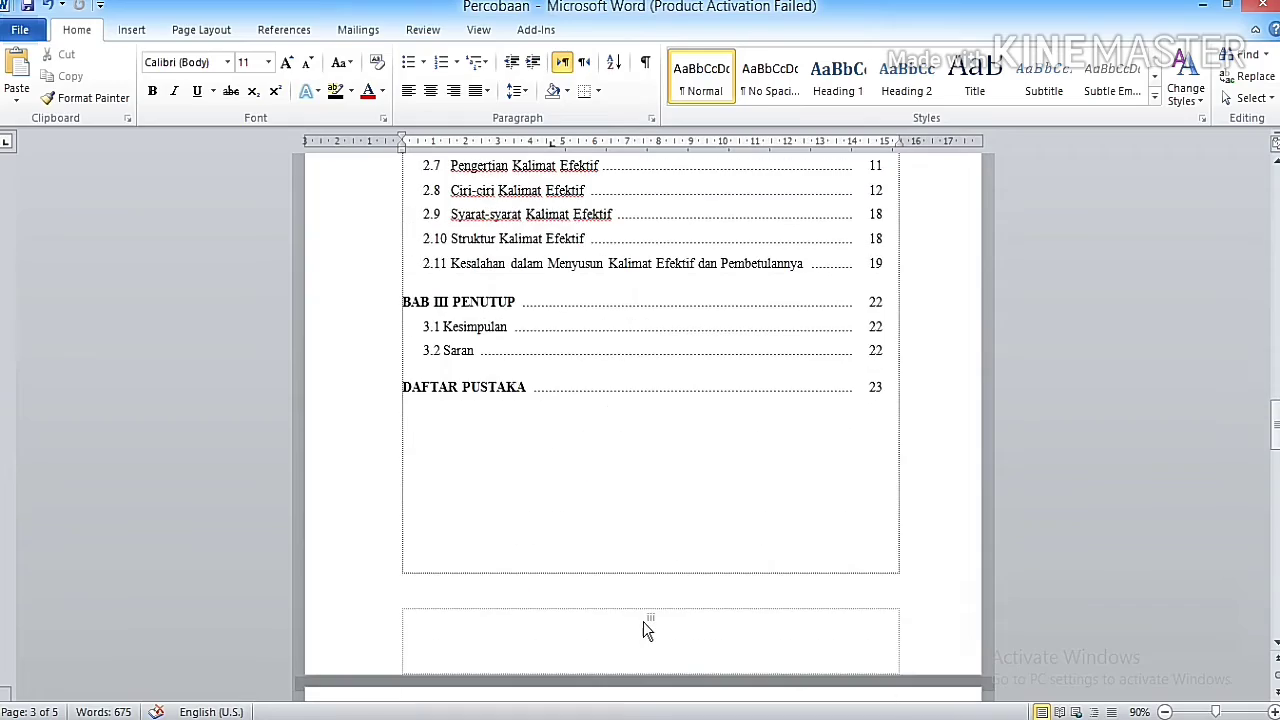
scroll(643, 621, down, 9)
scroll(638, 621, down, 4)
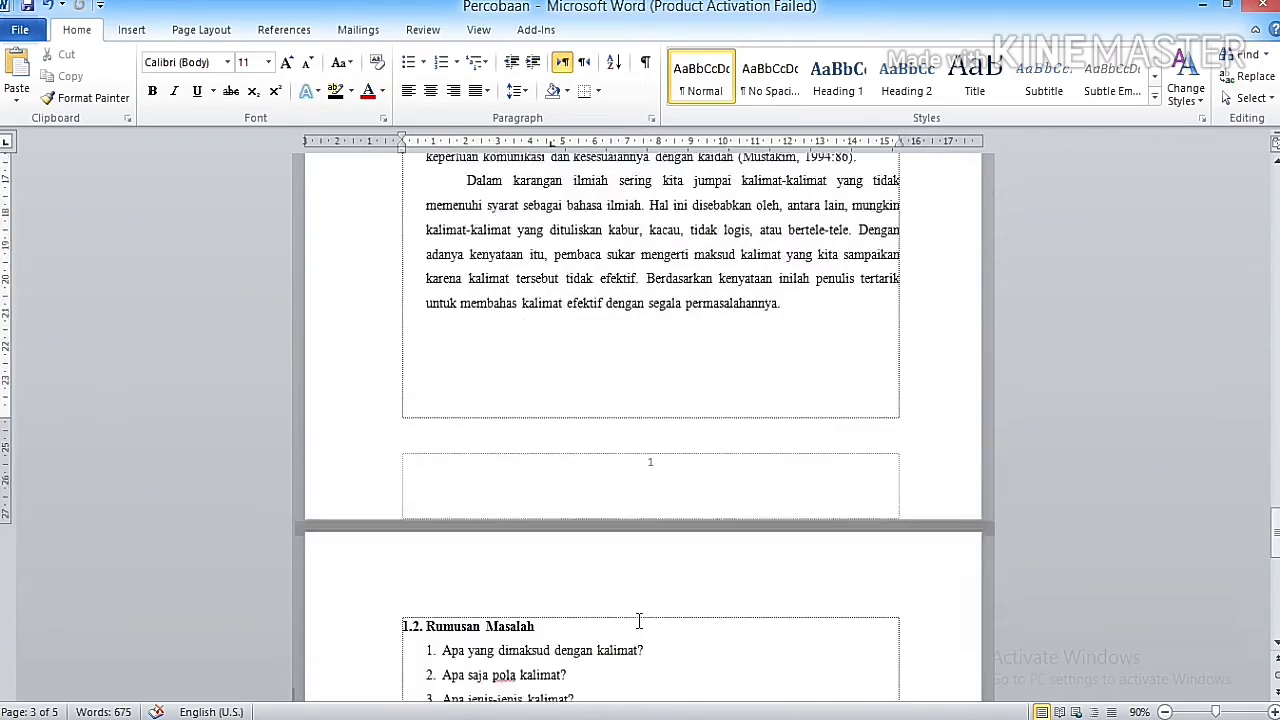
scroll(652, 497, down, 14)
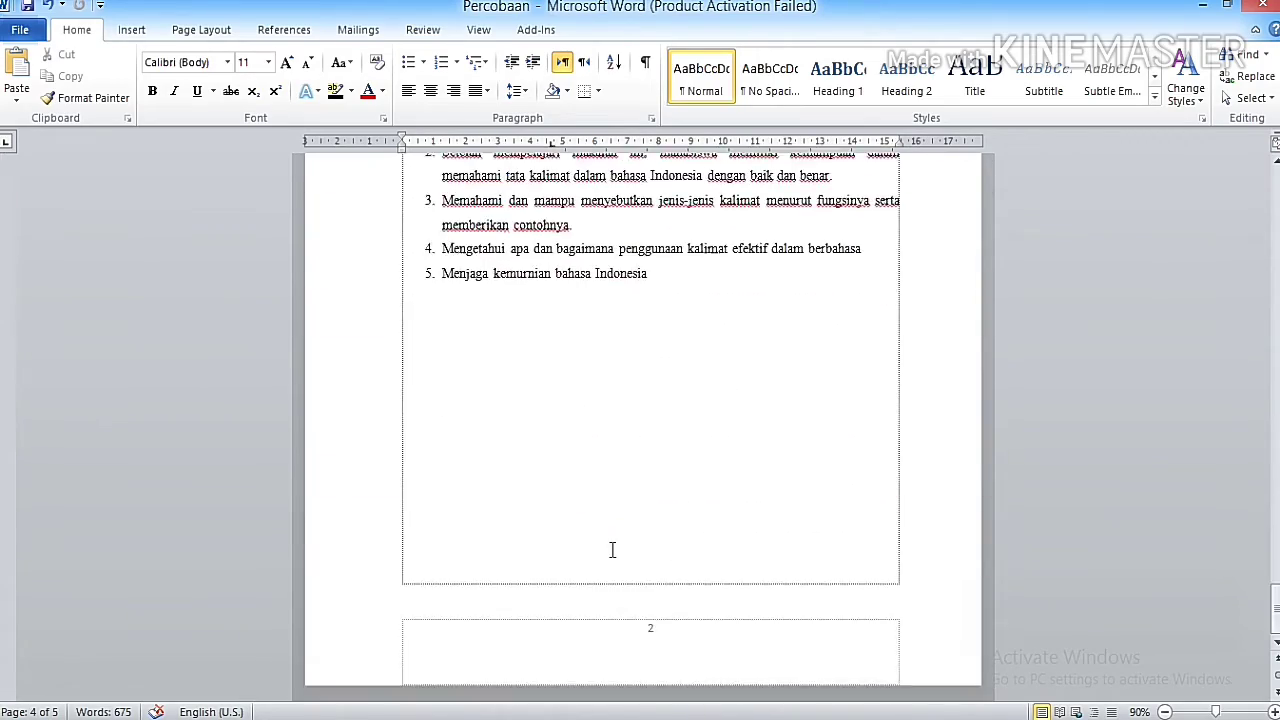